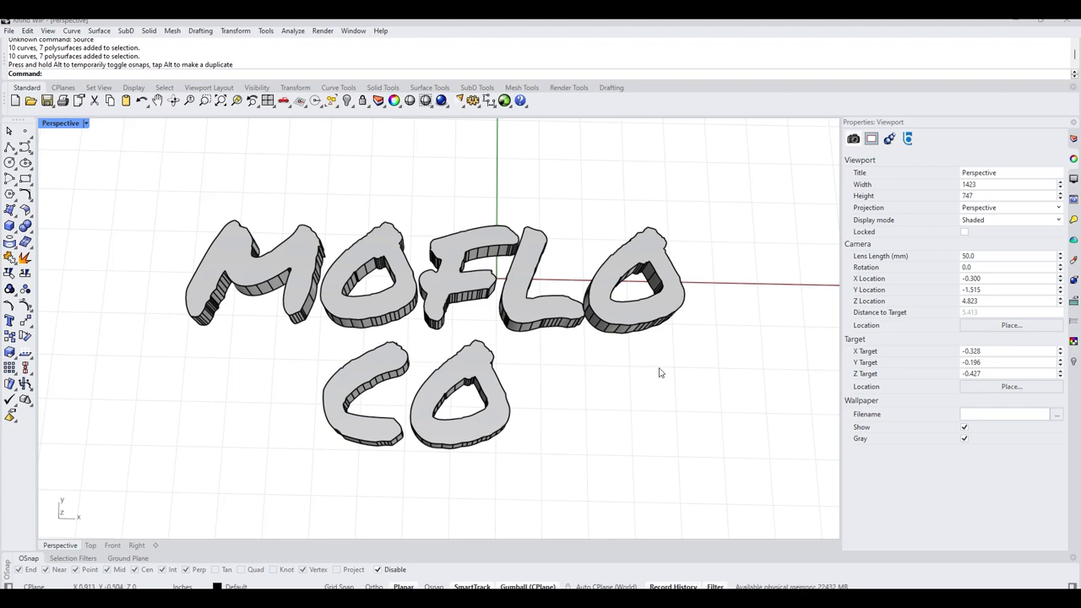
Step: Open the layer list and turn on the source layer to show the flat rectangle beneath the lettering
{"action": "right_click_drag", "start_coordinate": [654, 381], "coordinate": [553, 372]}
{"action": "scroll", "coordinate": [528, 421], "scroll_direction": "down", "scroll_amount": 2}
{"action": "left_click", "coordinate": [1074, 139]}
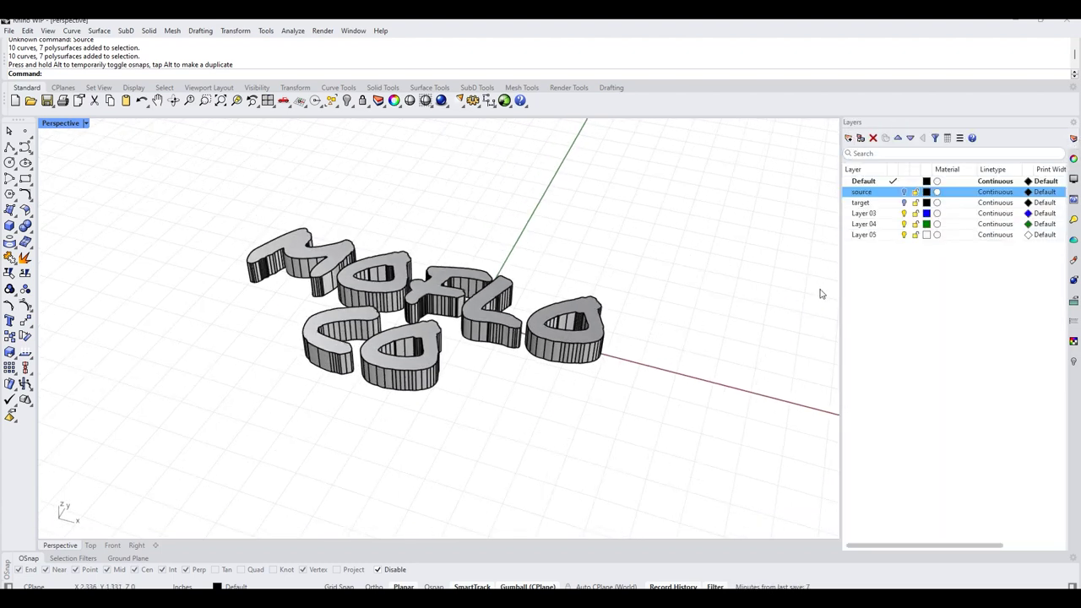
{"action": "right_click_drag", "start_coordinate": [631, 311], "coordinate": [597, 351], "text": "shift"}
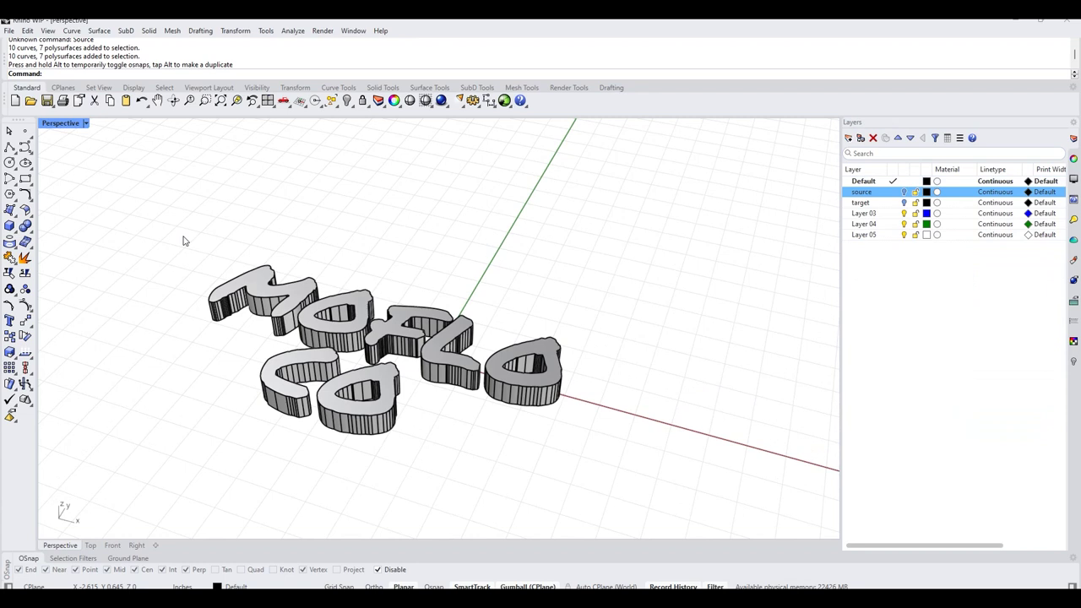
{"action": "left_click_drag", "start_coordinate": [165, 221], "coordinate": [641, 502]}
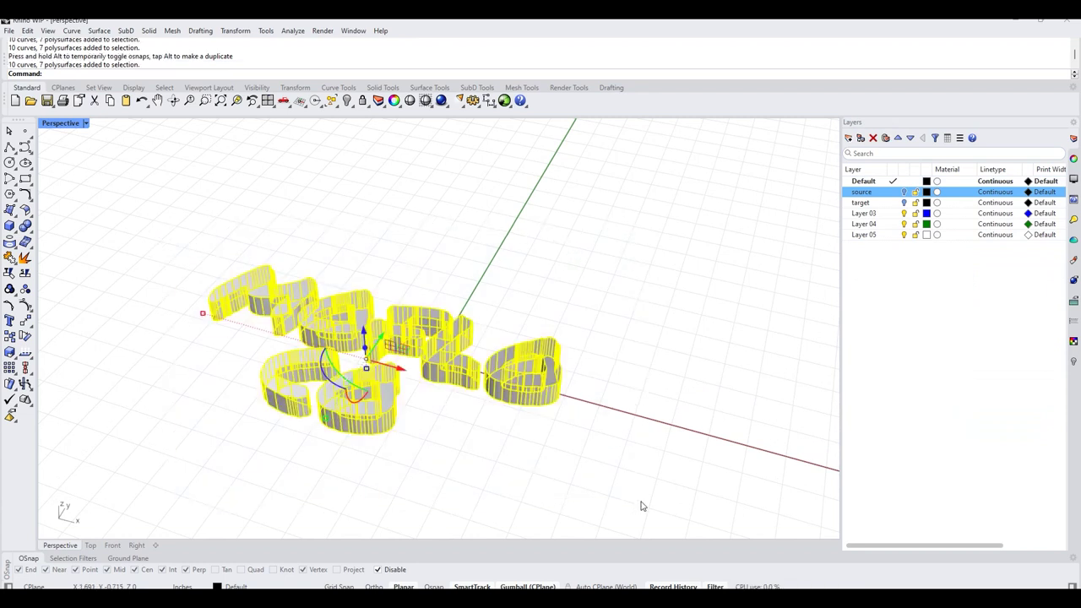
{"action": "key", "text": "Escape"}
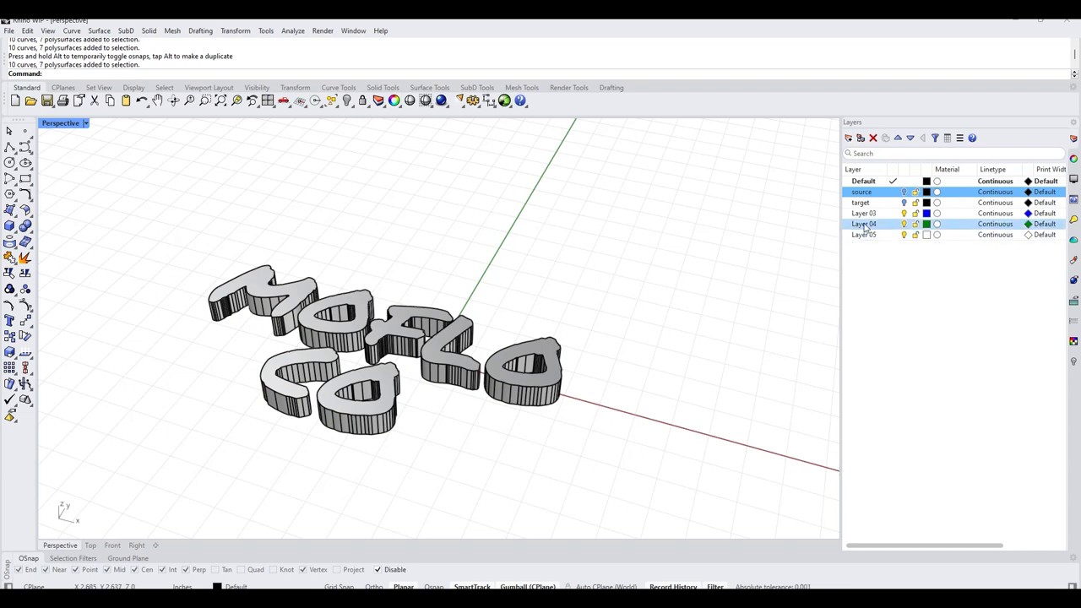
{"action": "left_click", "coordinate": [903, 193]}
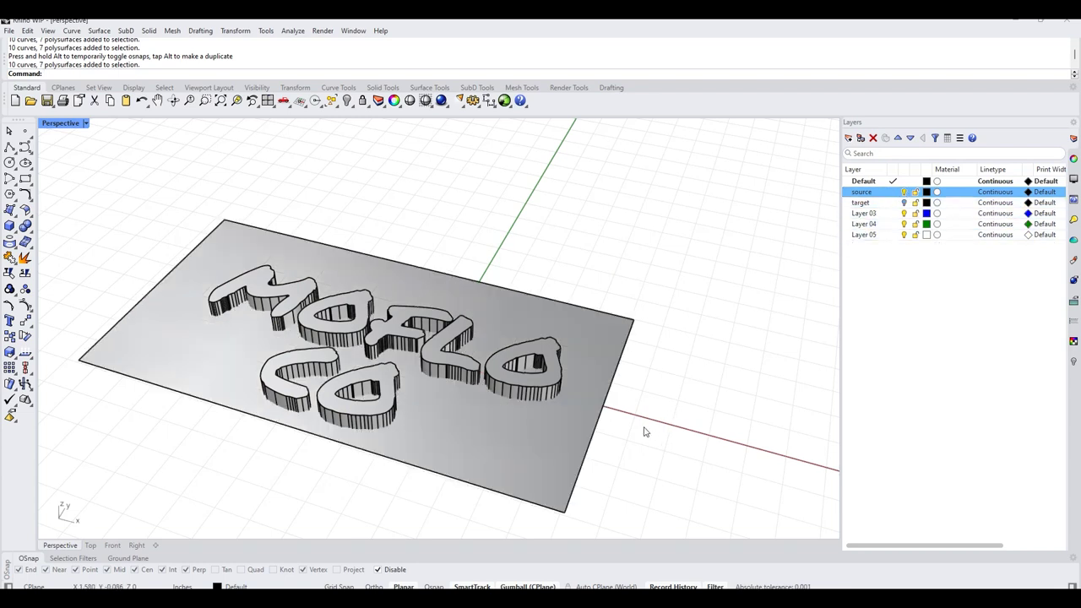
Step: Move the flat source rectangle slightly in positive X and negative Y to centre it around the MOFLO CO lettering
{"action": "left_click", "coordinate": [526, 446]}
{"action": "right_click_drag", "start_coordinate": [605, 415], "coordinate": [443, 394]}
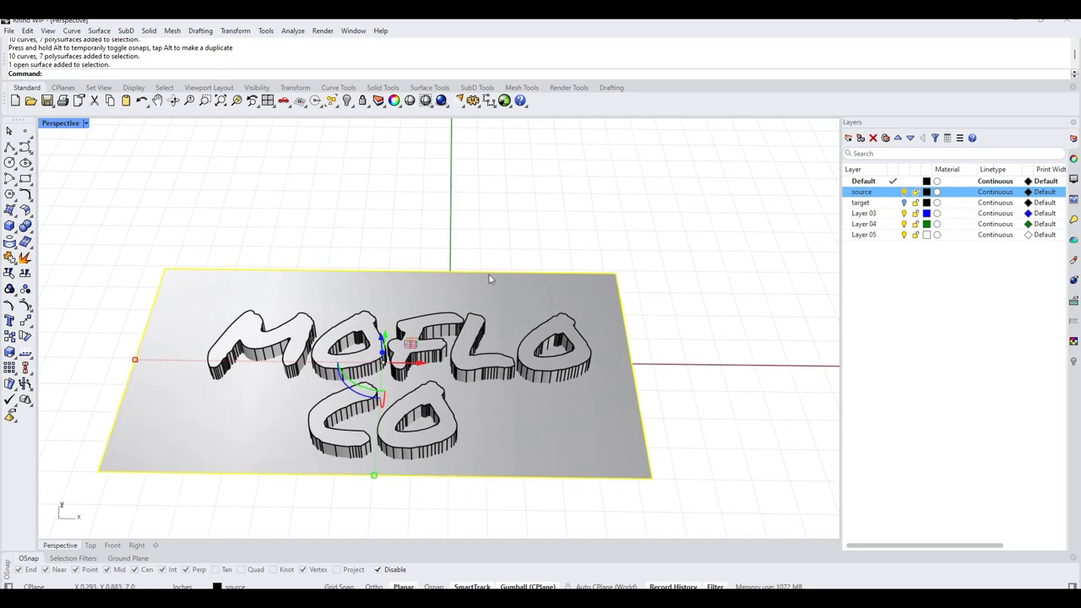
{"action": "right_click_drag", "start_coordinate": [489, 279], "coordinate": [454, 280]}
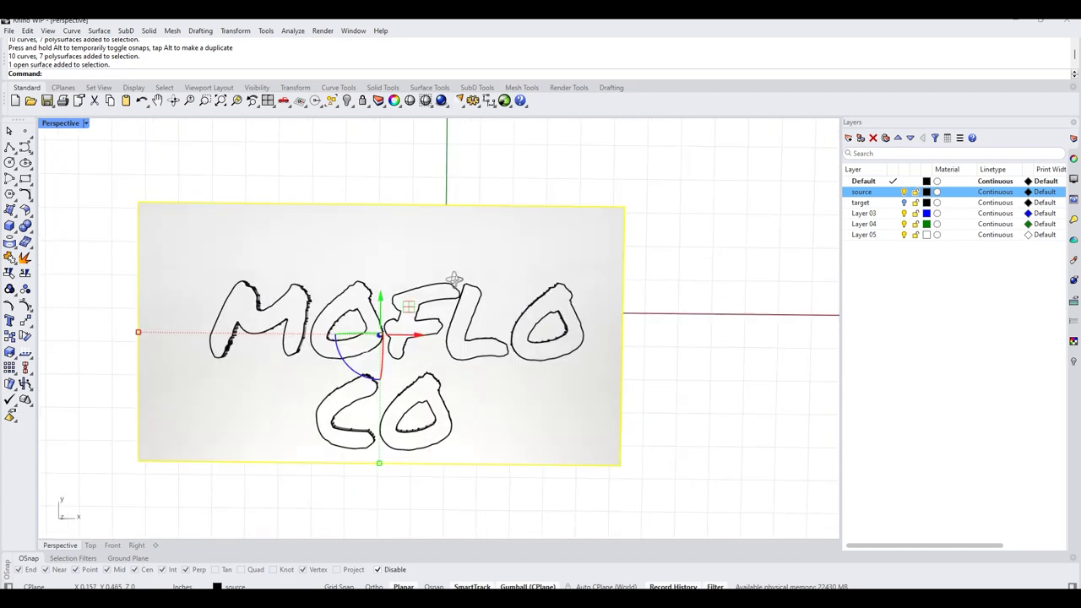
{"action": "left_click", "coordinate": [547, 500]}
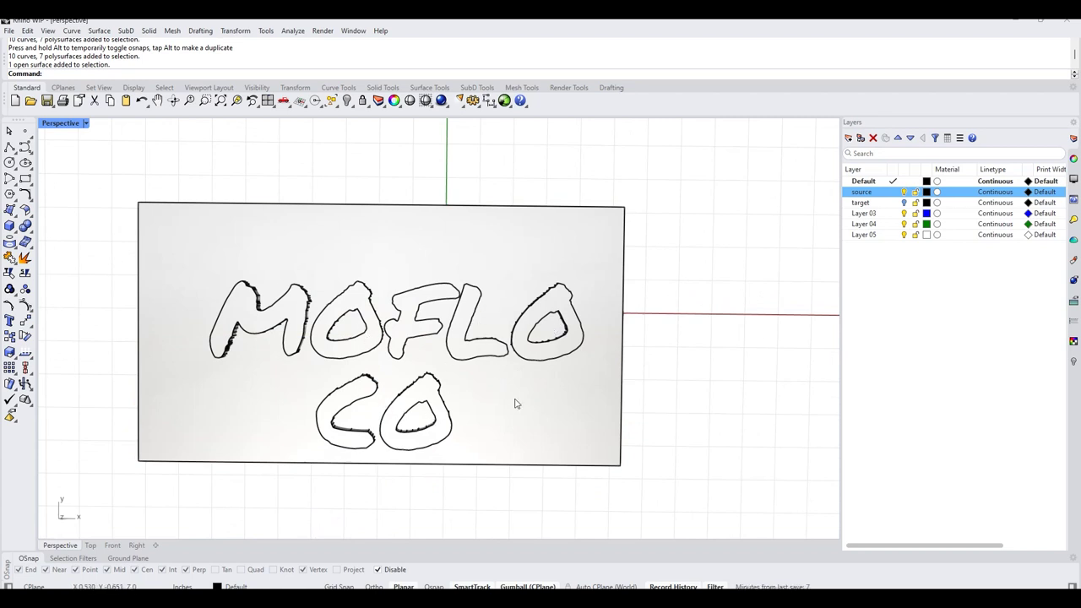
{"action": "left_click", "coordinate": [377, 258]}
{"action": "left_click_drag", "start_coordinate": [384, 331], "coordinate": [403, 355]}
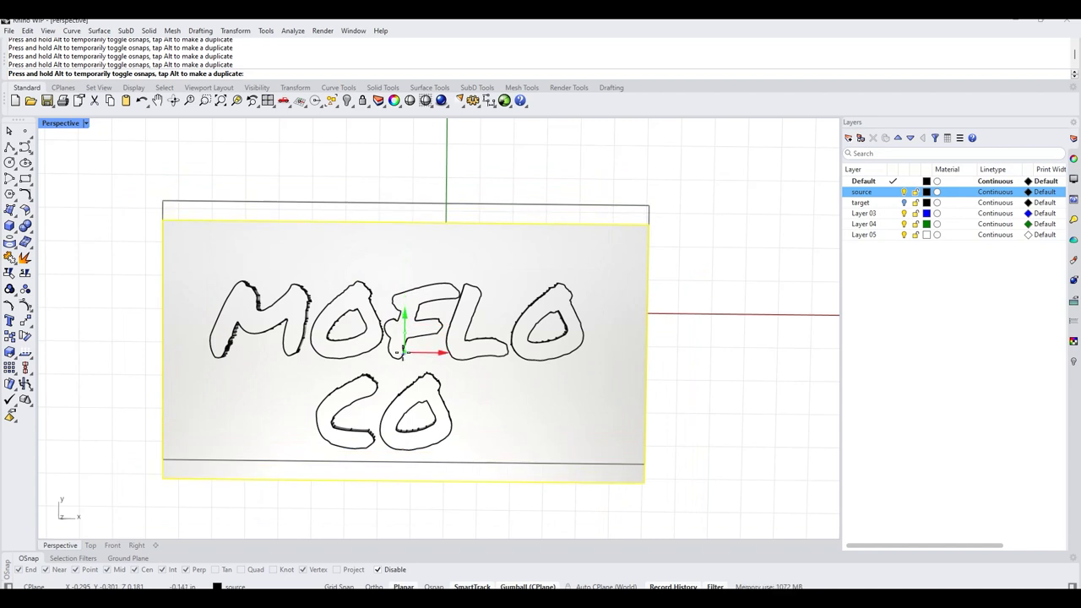
{"action": "mouse_move", "coordinate": [403, 355]}
{"action": "left_mouse_down"}
{"action": "mouse_move", "coordinate": [432, 355]}
{"action": "mouse_move", "coordinate": [395, 353]}
{"action": "left_mouse_up"}
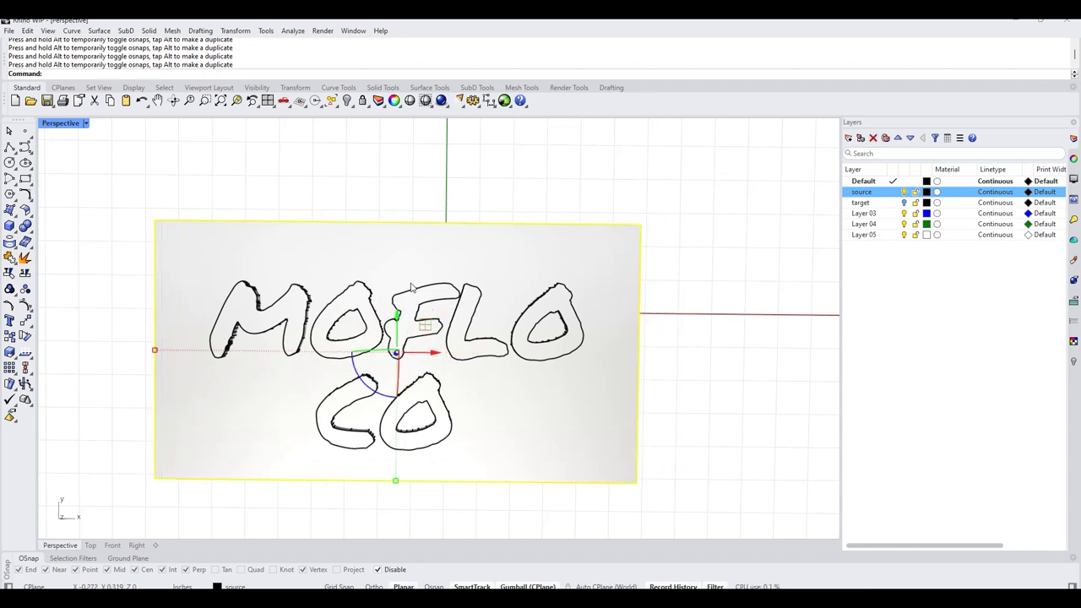
{"action": "scroll", "coordinate": [540, 338], "scroll_direction": "down", "scroll_amount": 3}
{"action": "left_click", "coordinate": [603, 394]}
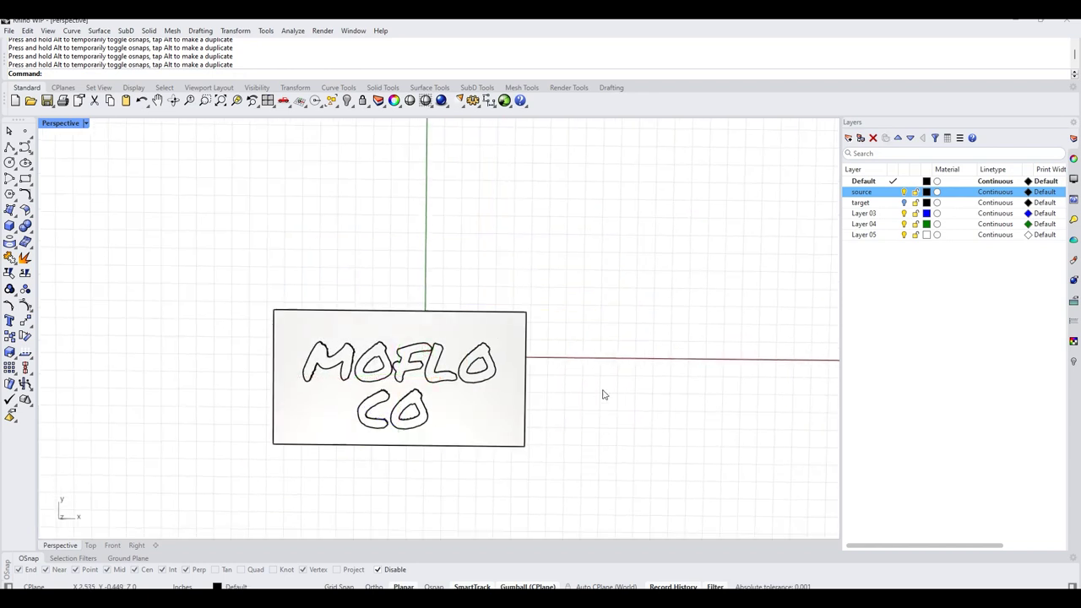
Step: Restore the default perspective view and turn on the target layer to show the curved surface behind the rectangle
{"action": "key", "text": "ctrl+F4"}
{"action": "scroll", "coordinate": [498, 295], "scroll_direction": "up", "scroll_amount": 2}
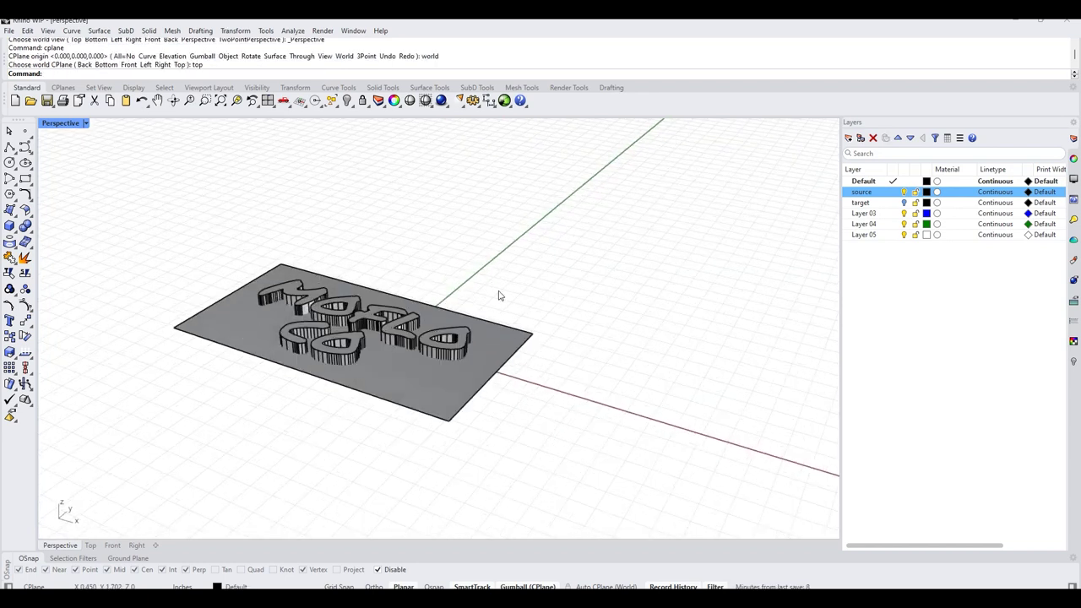
{"action": "left_click", "coordinate": [905, 205]}
{"action": "left_click", "coordinate": [905, 205]}
{"action": "right_click_drag", "start_coordinate": [594, 340], "coordinate": [666, 359]}
{"action": "right_click_drag", "start_coordinate": [380, 331], "coordinate": [618, 436]}
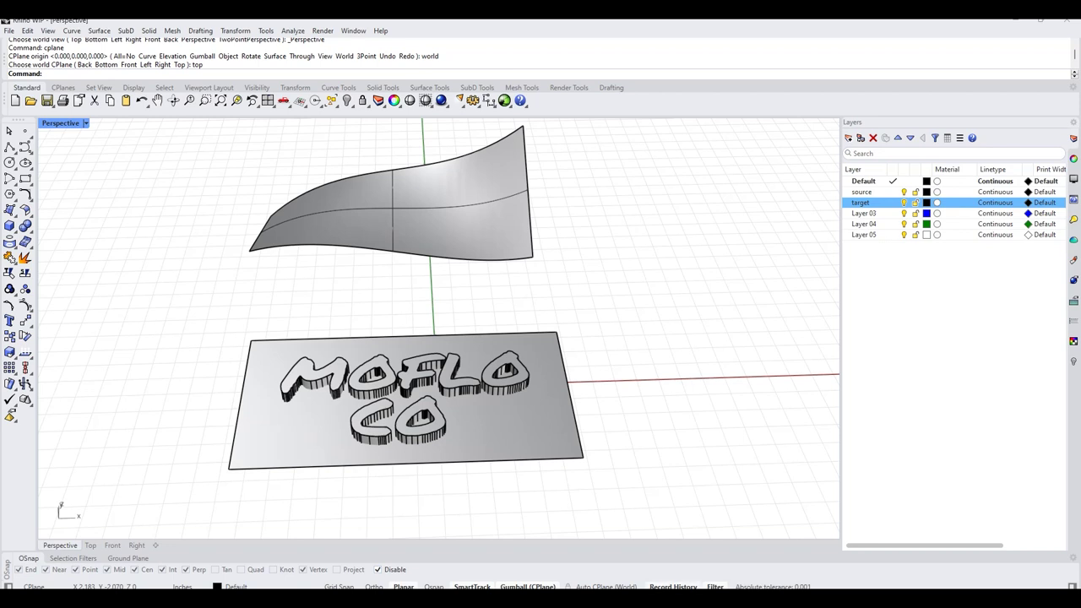
Step: Check the history recording options for Always Record History and Update Children
{"action": "right_click", "coordinate": [673, 586]}
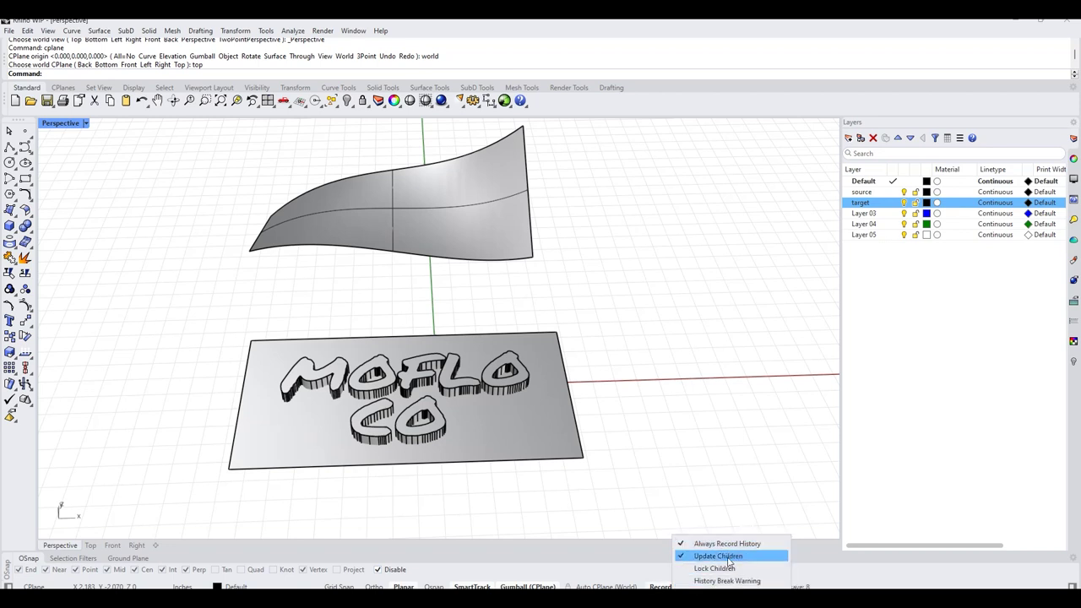
{"action": "left_click", "coordinate": [701, 479]}
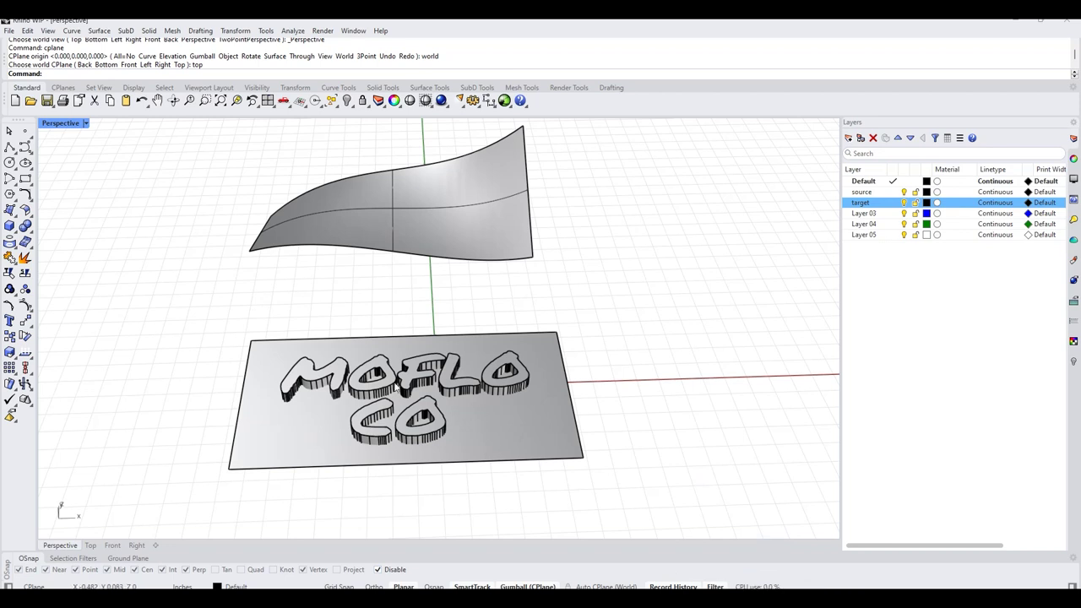
Step: Select all of the extruded MOFLO CO lettering and move it slightly in negative X on the source rectangle
{"action": "left_click_drag", "start_coordinate": [298, 310], "coordinate": [556, 498]}
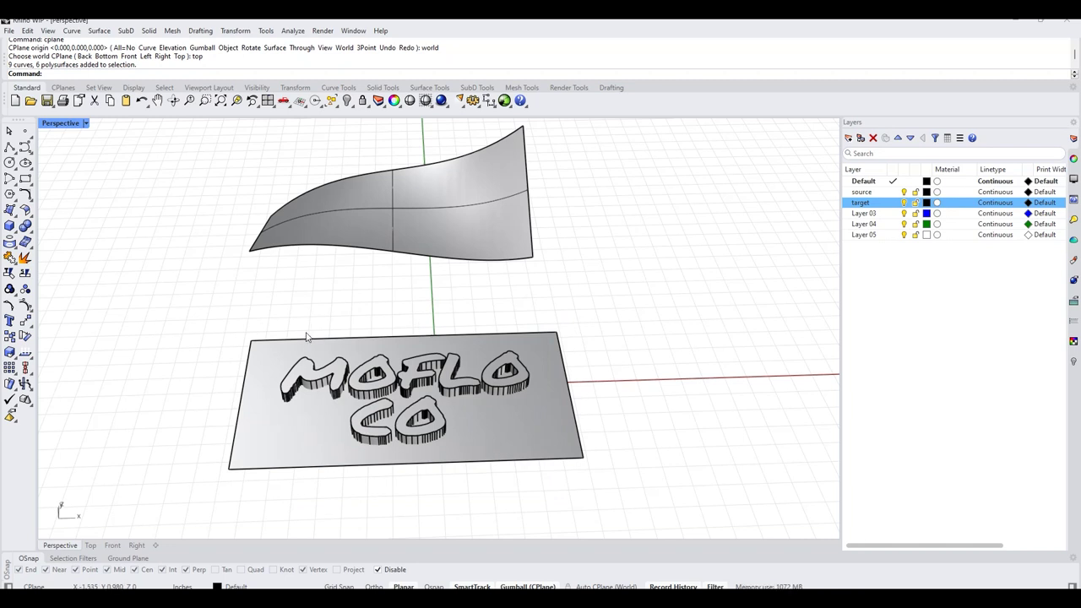
{"action": "left_click_drag", "start_coordinate": [271, 298], "coordinate": [542, 494]}
{"action": "left_click_drag", "start_coordinate": [450, 401], "coordinate": [404, 402]}
{"action": "left_click", "coordinate": [480, 511]}
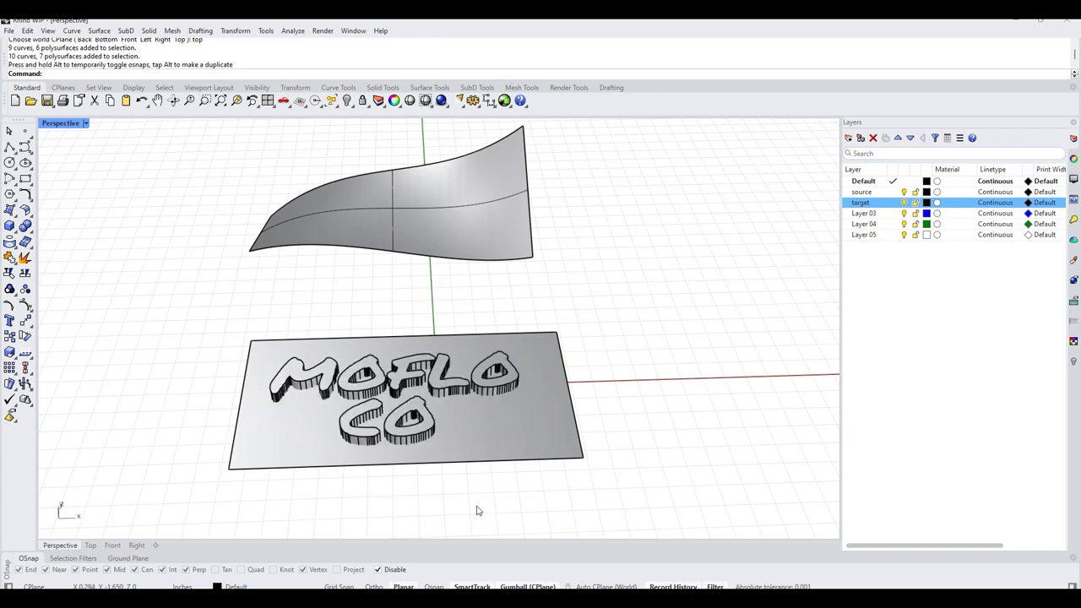
{"action": "left_click_drag", "start_coordinate": [253, 310], "coordinate": [580, 504]}
{"action": "left_click", "coordinate": [529, 432]}
{"action": "left_click", "coordinate": [520, 500]}
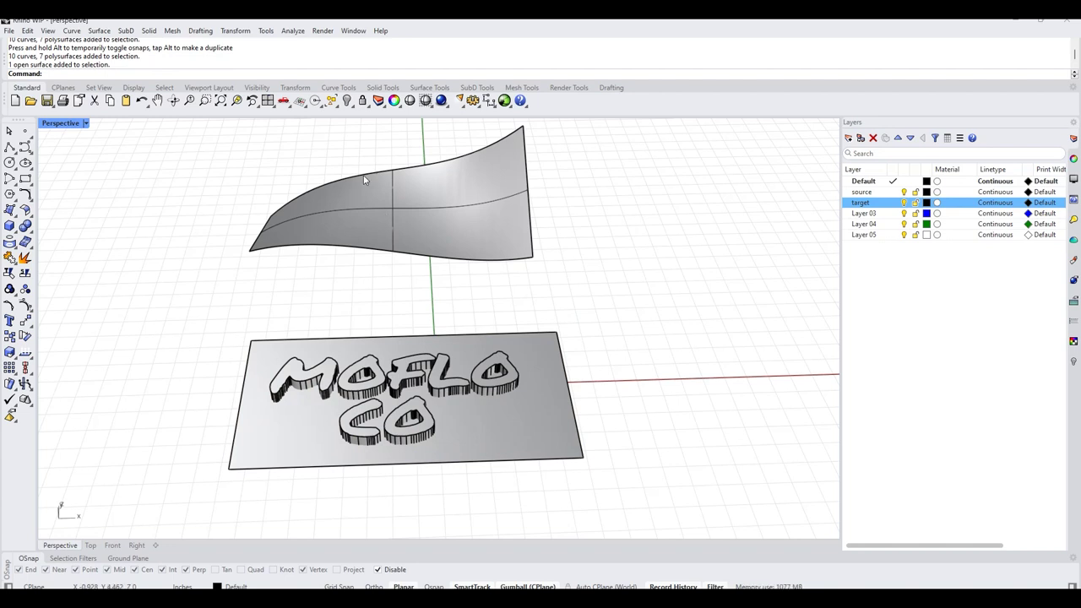
{"action": "left_click", "coordinate": [446, 243]}
{"action": "left_click", "coordinate": [464, 284]}
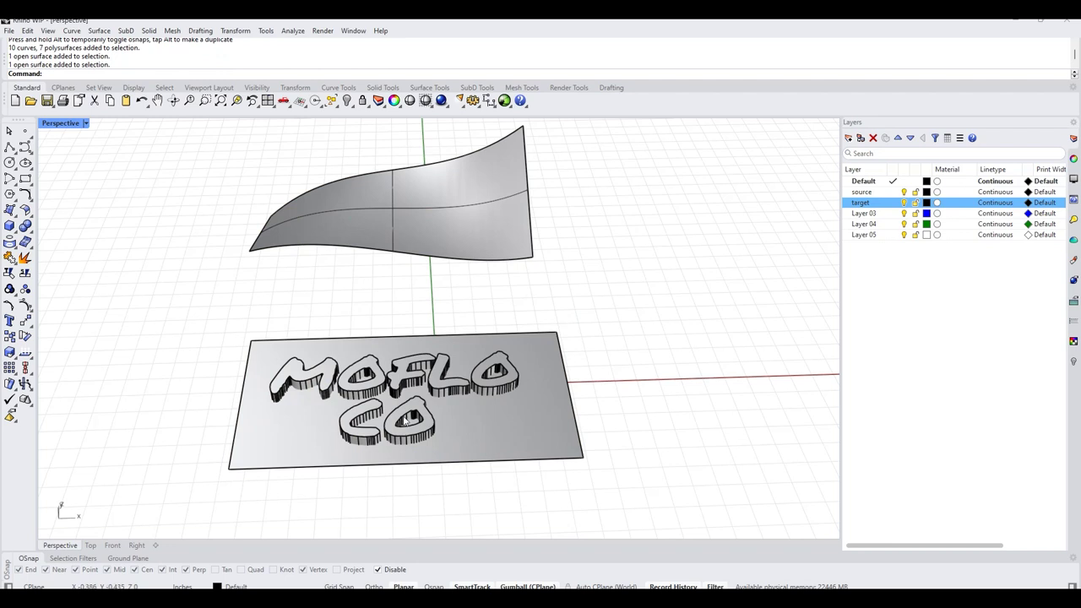
Step: Try enlarging and shrinking the source rectangle around the lettering, undoing each scaling
{"action": "left_click", "coordinate": [446, 340]}
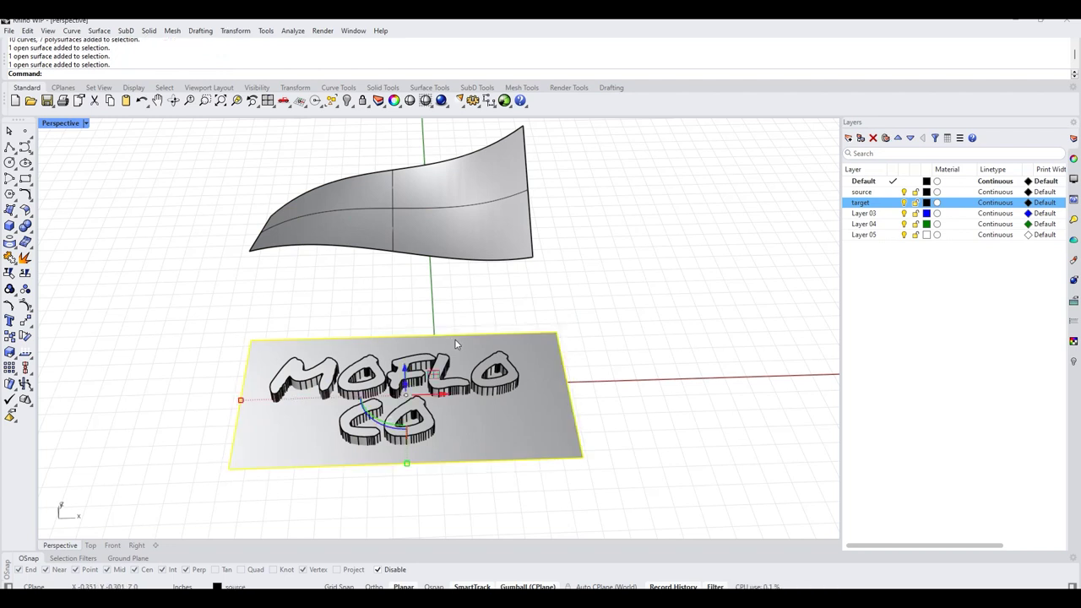
{"action": "left_click_drag", "start_coordinate": [408, 464], "coordinate": [397, 491]}
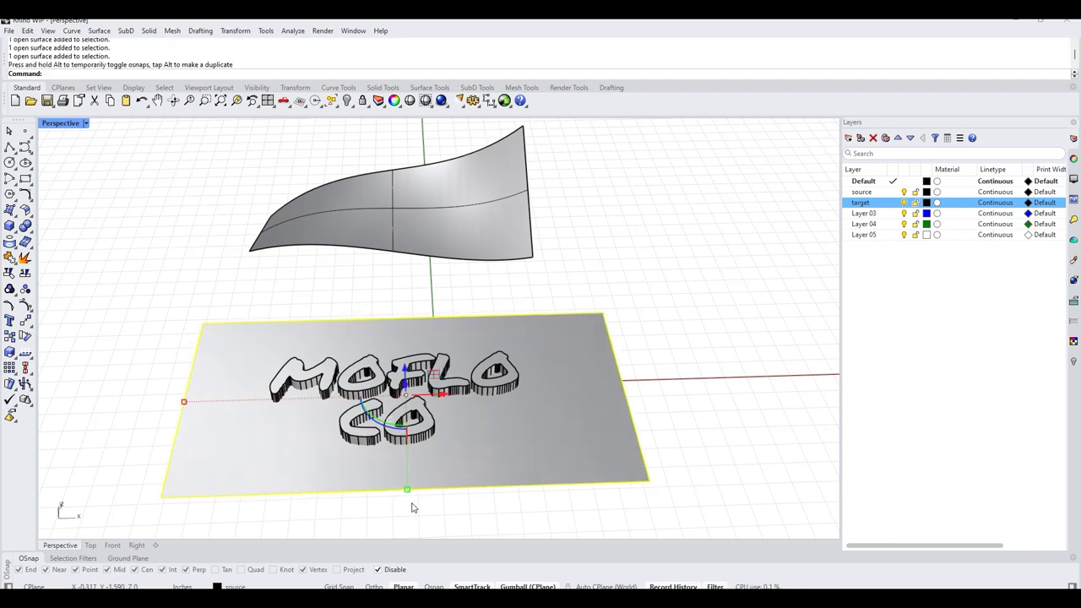
{"action": "key", "text": "ctrl+z"}
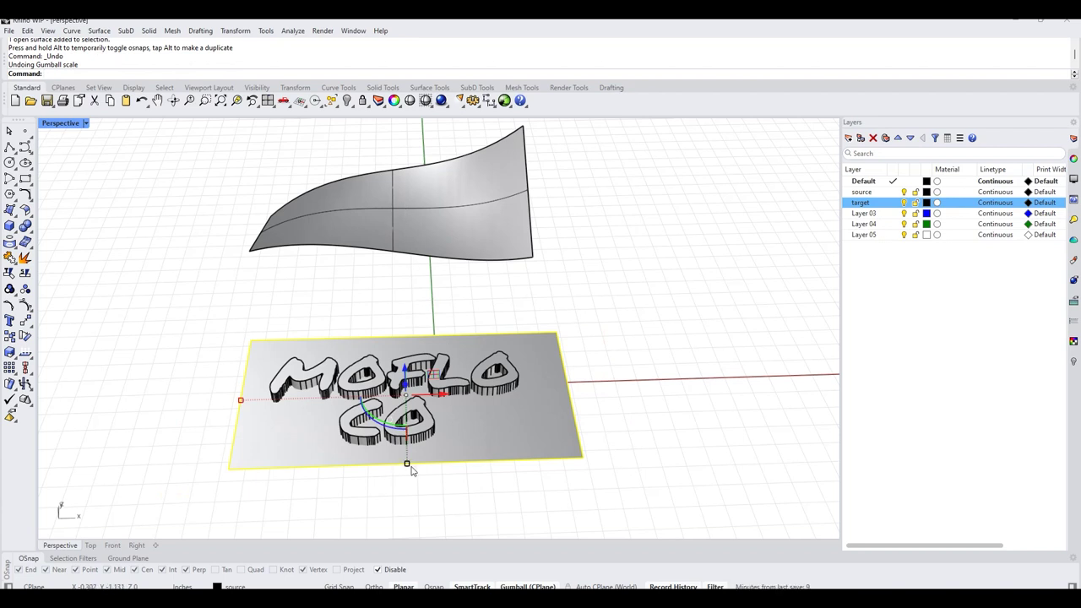
{"action": "left_click_drag", "start_coordinate": [407, 464], "coordinate": [408, 448]}
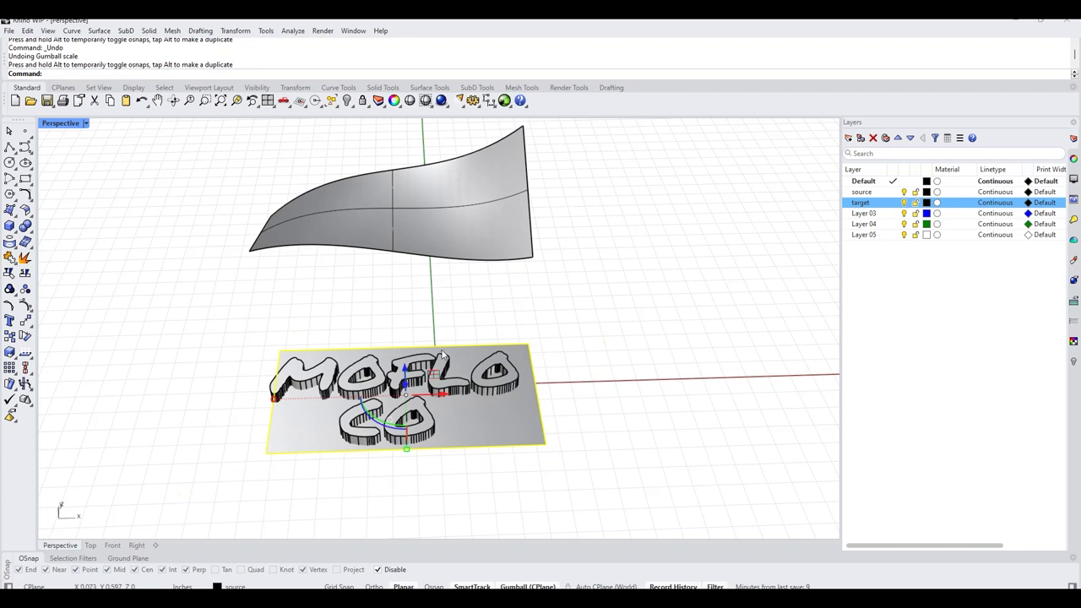
{"action": "key", "text": "ctrl+z"}
{"action": "key", "text": "Escape"}
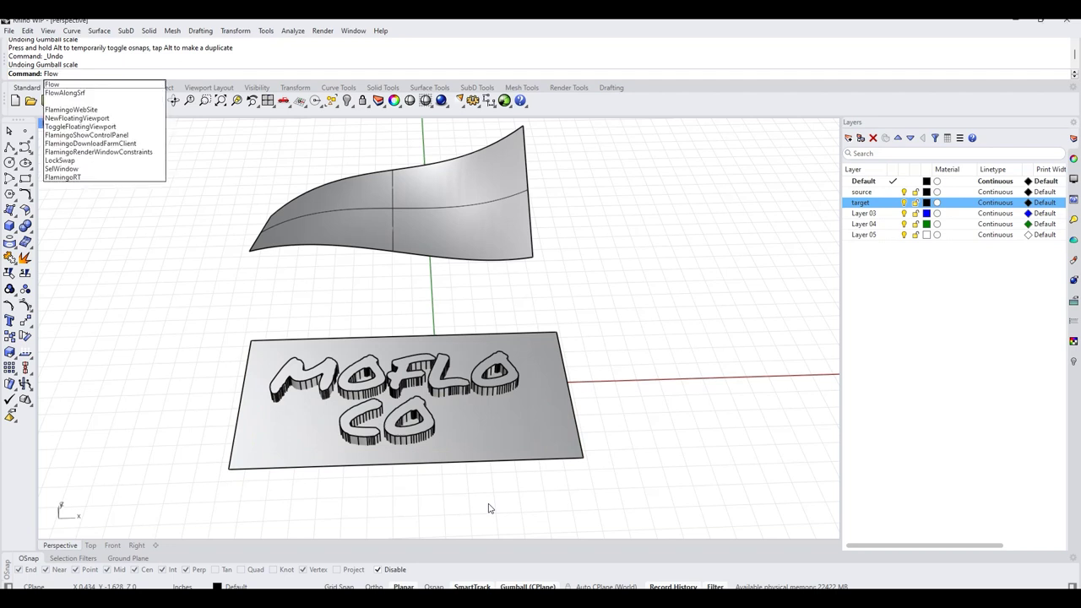
Step: Use FlowAlongSrf with Copy=Yes and Rigid=No to flow the lettering from the source rectangle onto the curved target surface, matching their front-left corners
{"action": "left_click", "coordinate": [57, 93]}
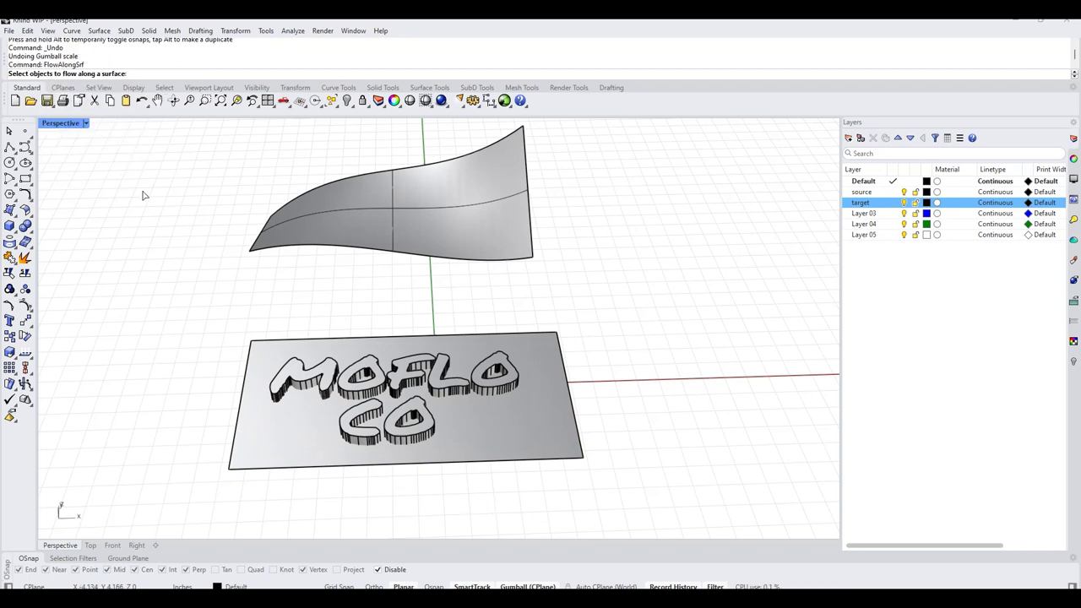
{"action": "left_click_drag", "start_coordinate": [263, 289], "coordinate": [547, 505]}
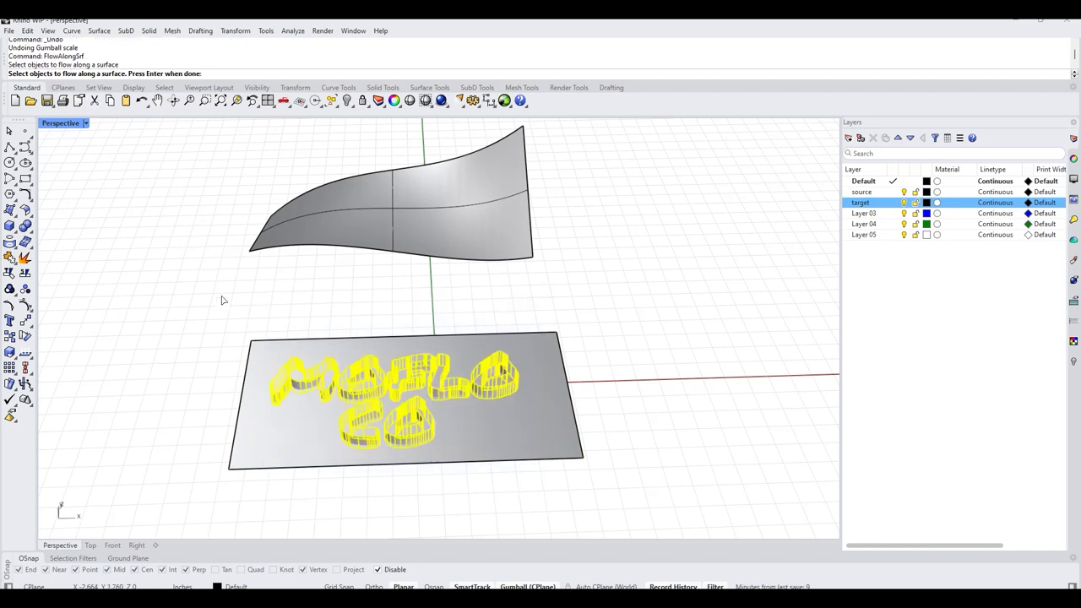
{"action": "key", "text": "Return"}
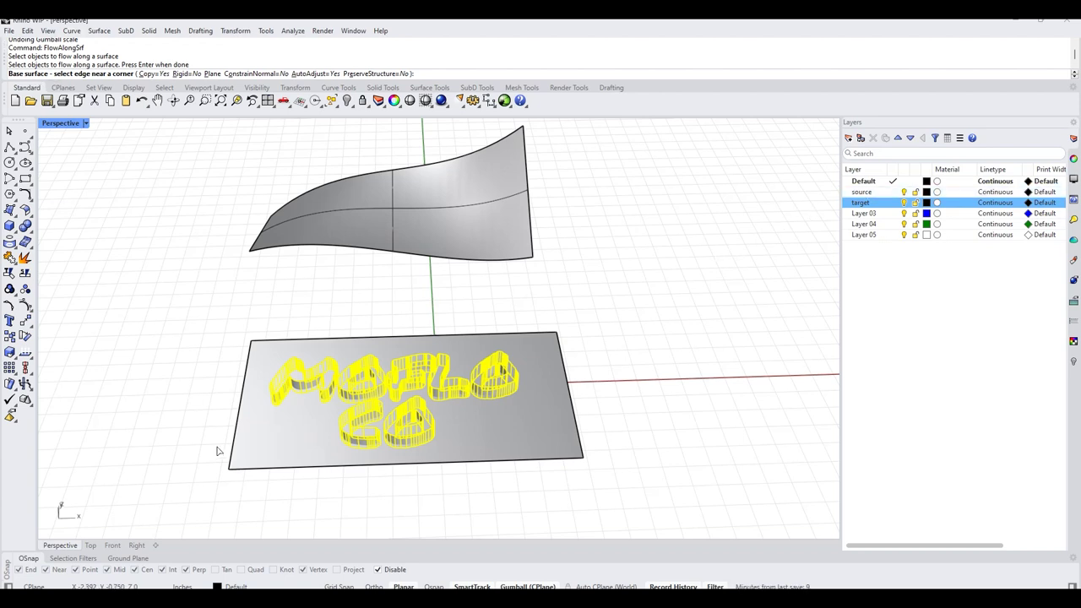
{"action": "left_click", "coordinate": [230, 471]}
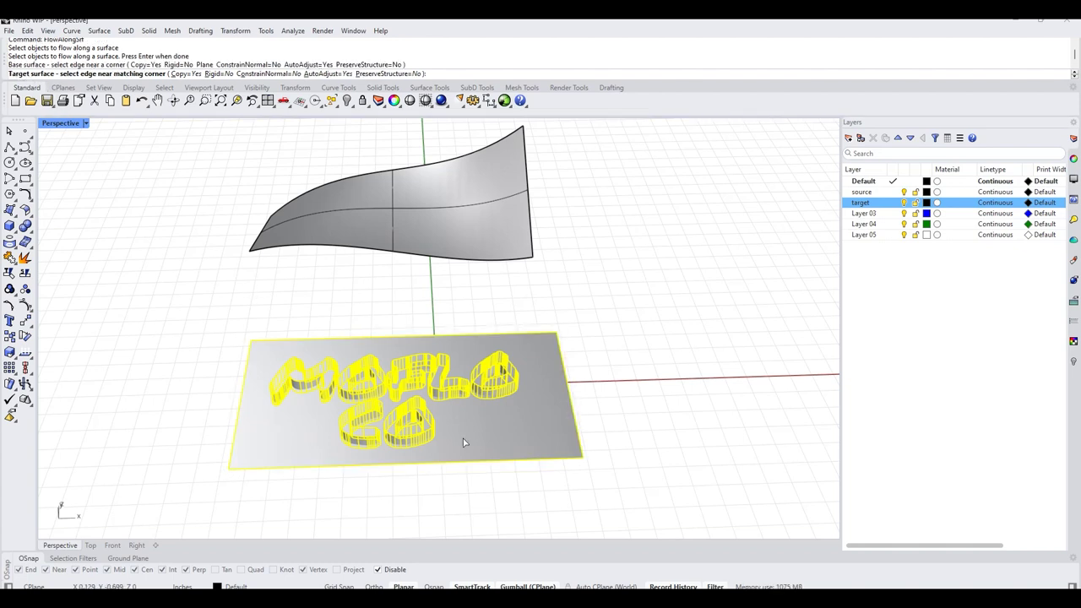
{"action": "left_click", "coordinate": [250, 253]}
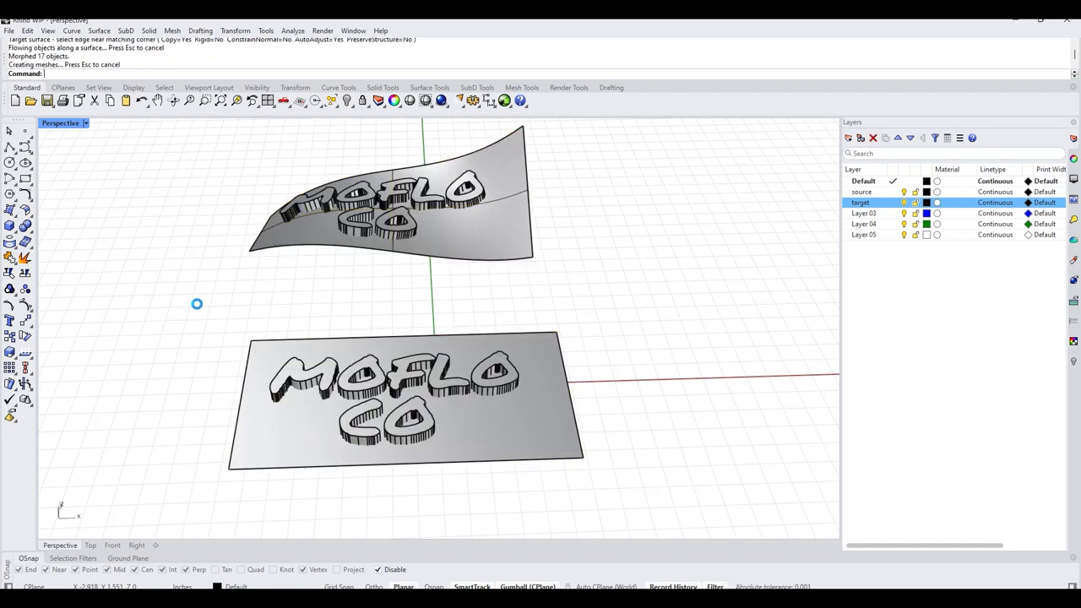
Step: Try scaling down the original lettering on the source rectangle, and undo the scaling
{"action": "right_click_drag", "start_coordinate": [196, 305], "coordinate": [249, 295]}
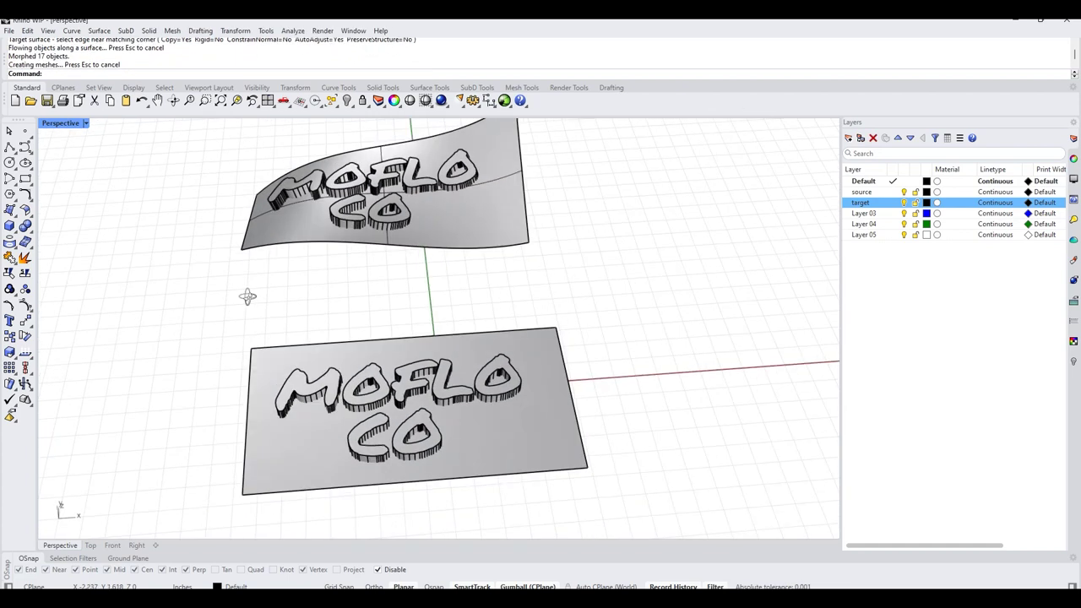
{"action": "right_click_drag", "start_coordinate": [443, 485], "coordinate": [432, 478]}
{"action": "left_click_drag", "start_coordinate": [550, 503], "coordinate": [561, 512]}
{"action": "left_click_drag", "start_coordinate": [275, 416], "coordinate": [310, 414]}
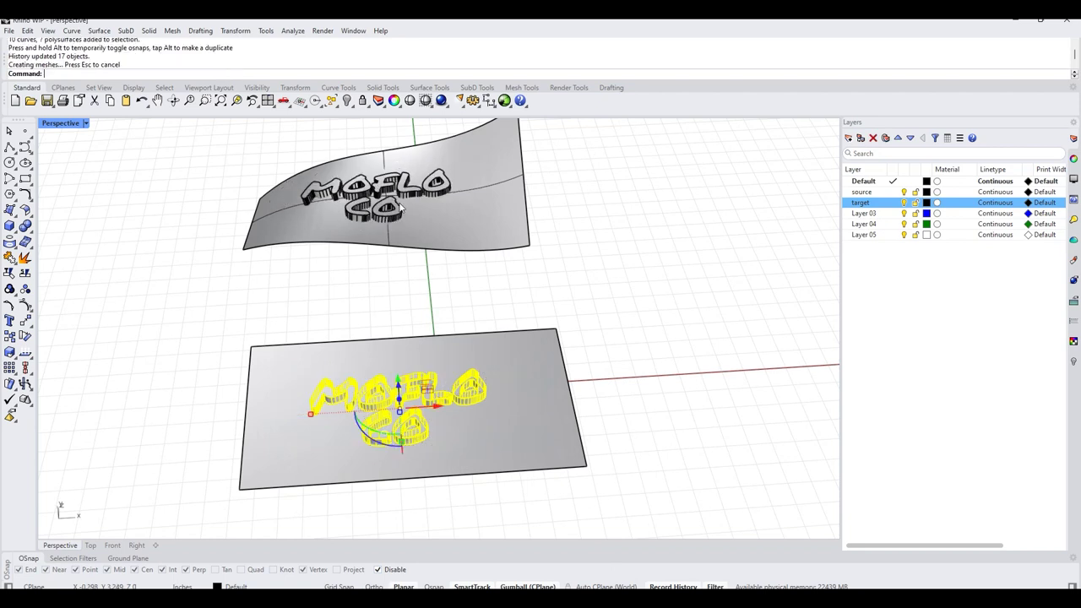
{"action": "key", "text": "ctrl+z"}
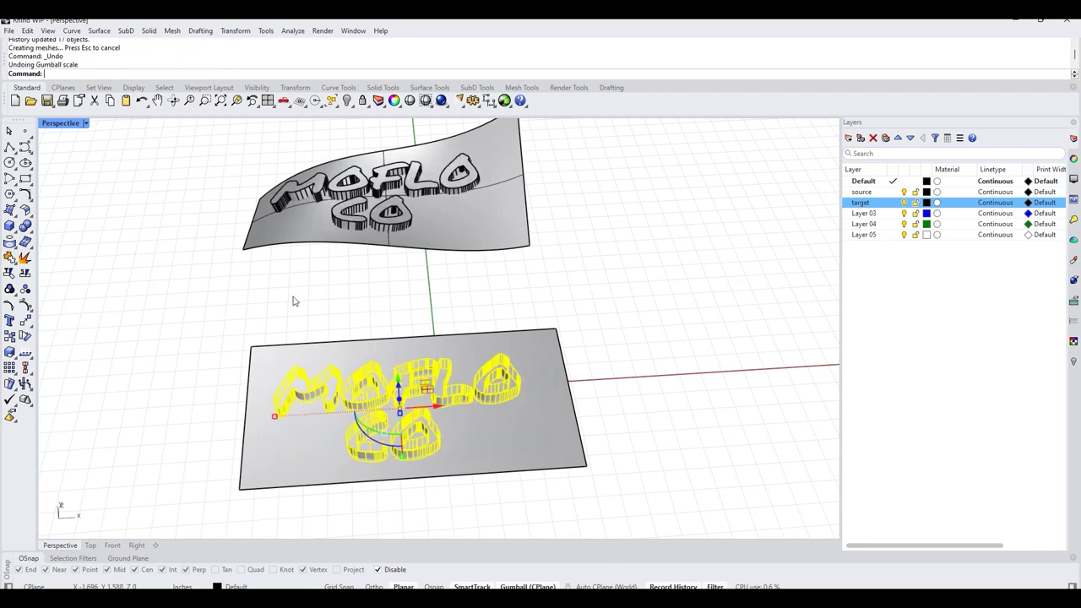
{"action": "key", "text": "Escape"}
Step: Scale the source rectangle down uniformly until it closely frames the MOFLO CO lettering
{"action": "left_click", "coordinate": [463, 338]}
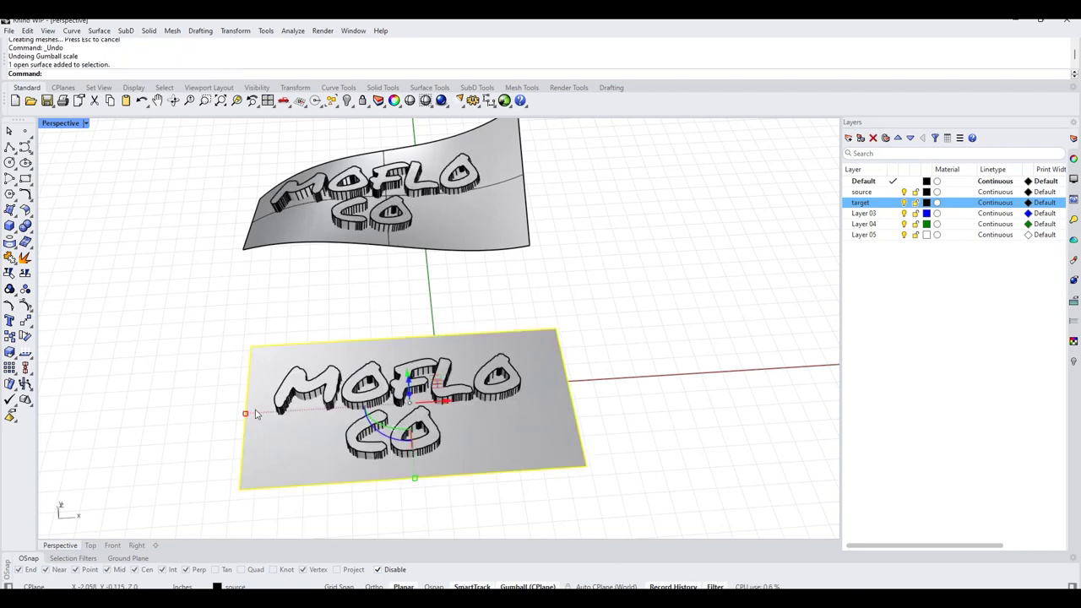
{"action": "left_click_drag", "start_coordinate": [246, 416], "coordinate": [271, 412]}
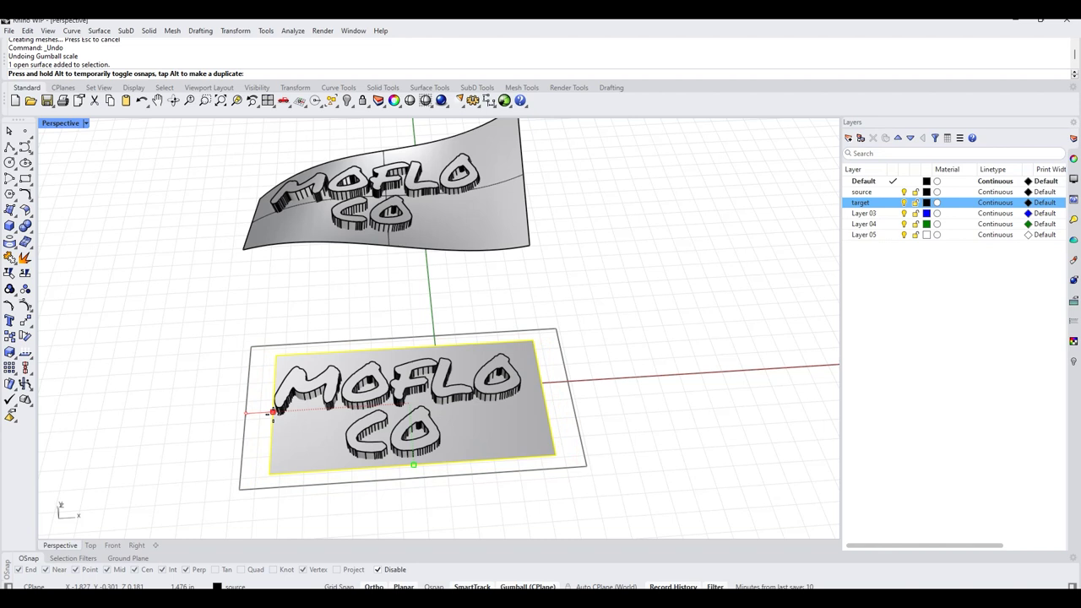
{"action": "left_click_drag", "start_coordinate": [272, 413], "coordinate": [272, 412]}
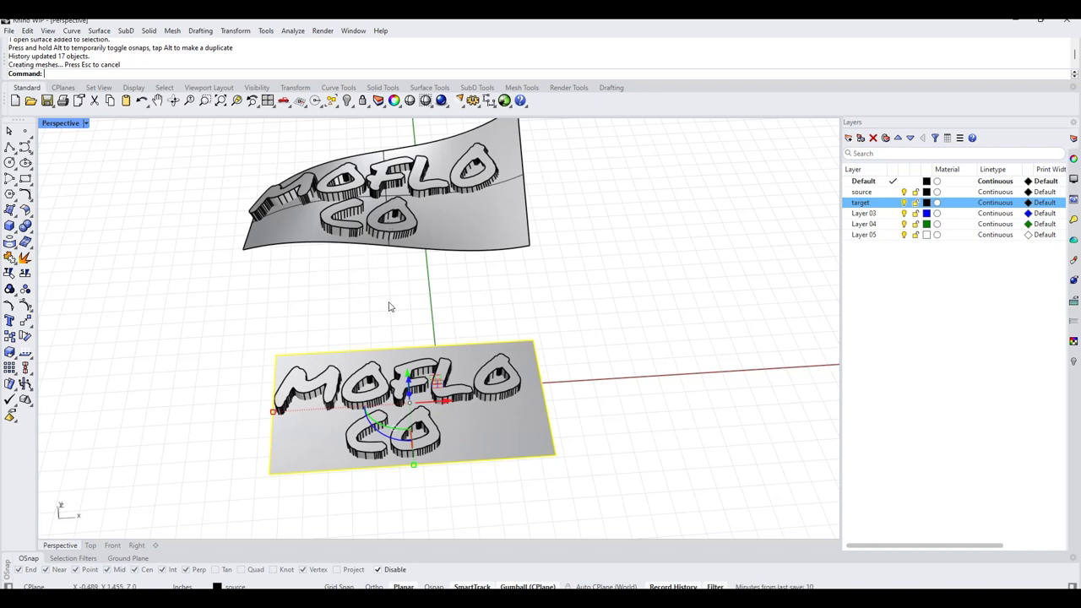
Step: Scale the source rectangle up uniformly to leave a wider margin around the MOFLO CO lettering, and deselect it
{"action": "left_click_drag", "start_coordinate": [272, 412], "coordinate": [253, 413]}
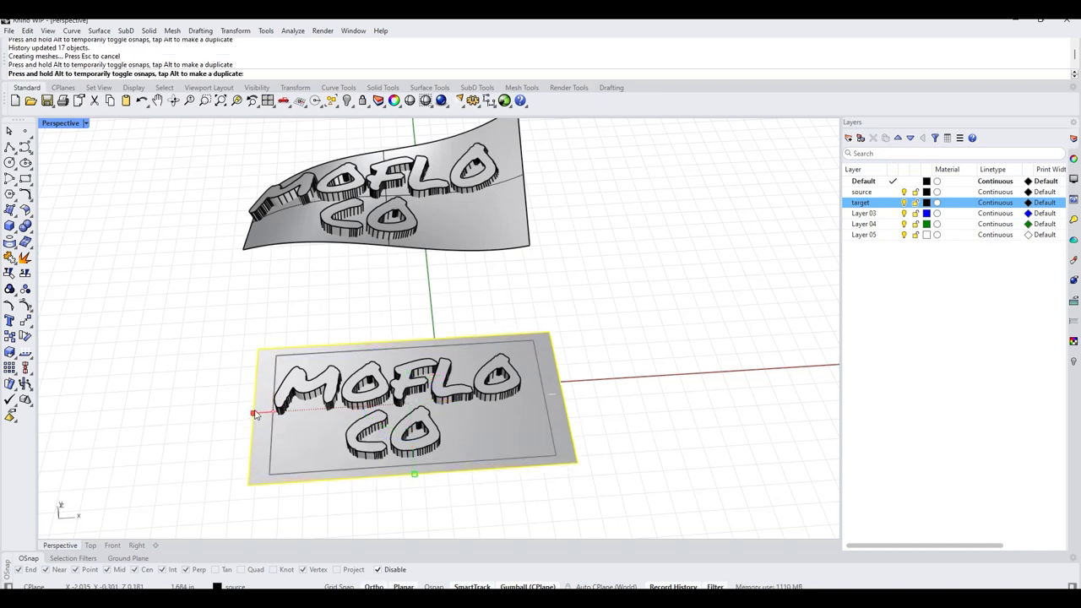
{"action": "left_click", "coordinate": [381, 279]}
Step: Turn on the control points of the curved target surface
{"action": "right_click_drag", "start_coordinate": [381, 280], "coordinate": [548, 195]}
{"action": "left_click", "coordinate": [495, 282]}
{"action": "middle_click", "coordinate": [477, 367]}
{"action": "left_click", "coordinate": [439, 376]}
Step: Rotate the four control points along the target surface's right edge by about 20 degrees about the X direction
{"action": "left_click_drag", "start_coordinate": [559, 154], "coordinate": [617, 381]}
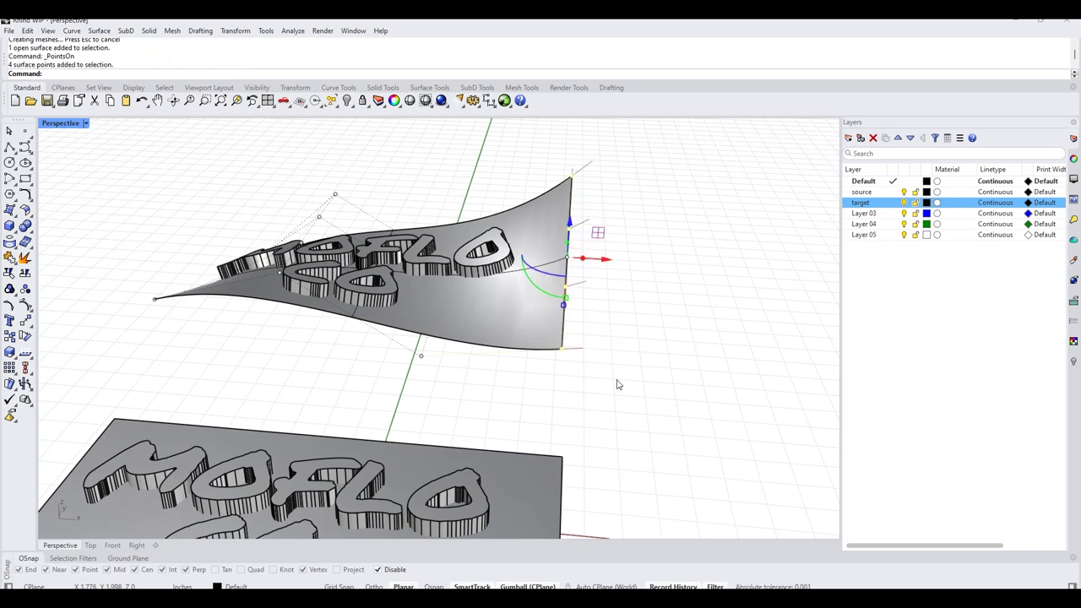
{"action": "right_click_drag", "start_coordinate": [617, 381], "coordinate": [621, 388]}
{"action": "right_click_drag", "start_coordinate": [406, 393], "coordinate": [395, 404]}
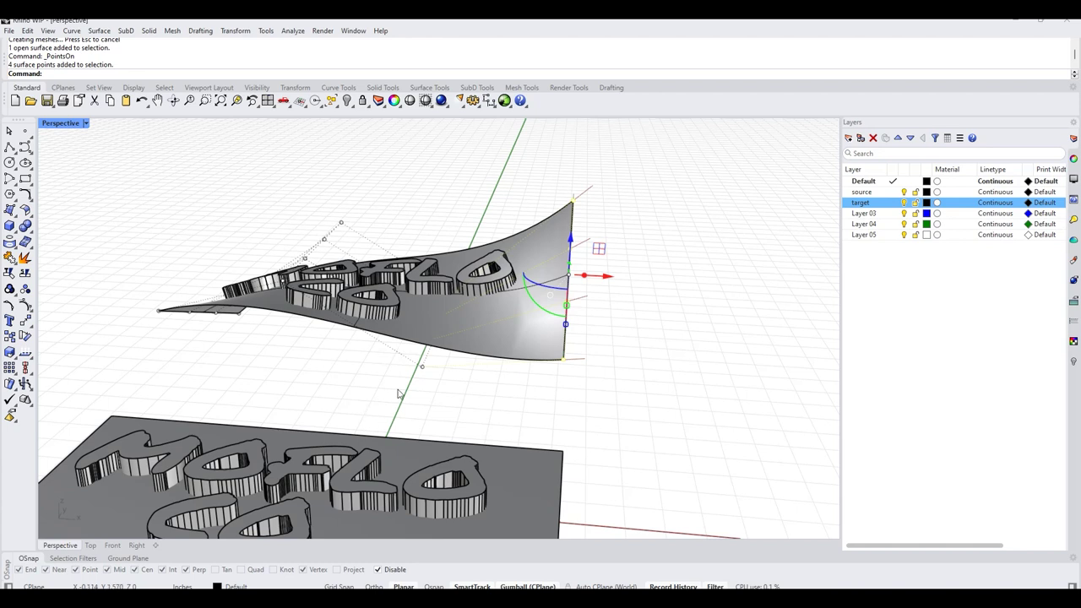
{"action": "right_click_drag", "start_coordinate": [550, 369], "coordinate": [652, 420]}
{"action": "mouse_move", "coordinate": [656, 411]}
{"action": "left_mouse_down"}
{"action": "mouse_move", "coordinate": [646, 405]}
{"action": "mouse_move", "coordinate": [651, 414]}
{"action": "left_mouse_up"}
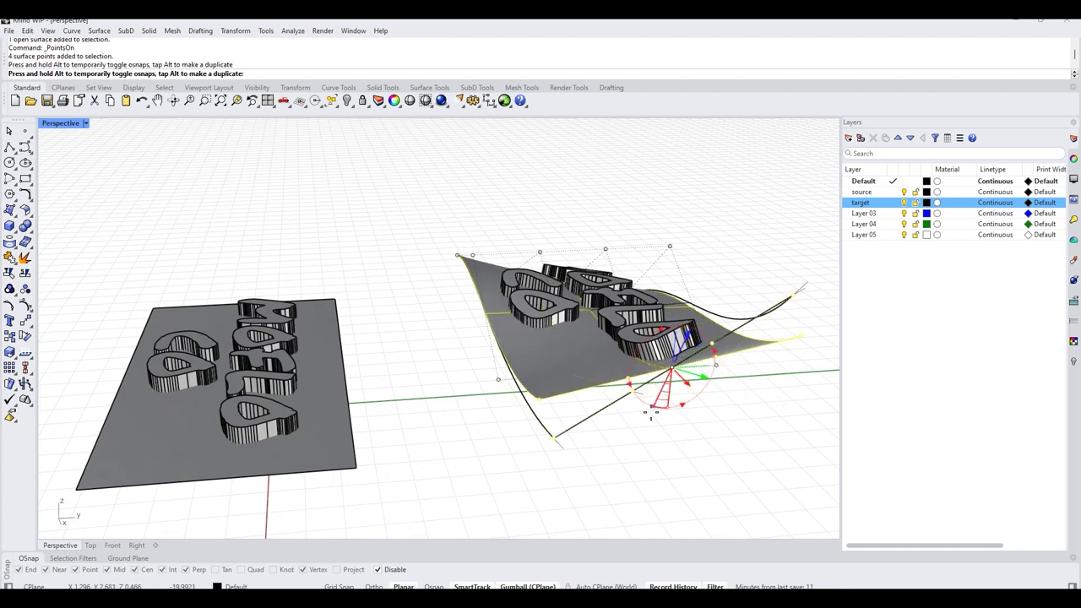
{"action": "right_click_drag", "start_coordinate": [539, 415], "coordinate": [629, 415]}
{"action": "left_click", "coordinate": [642, 442]}
Step: Rotate the target surface's left end in the opposite direction so the surface twists along its length
{"action": "left_click", "coordinate": [670, 347], "text": "ctrl+shift"}
{"action": "left_click_drag", "start_coordinate": [676, 306], "coordinate": [691, 179]}
{"action": "right_click_drag", "start_coordinate": [398, 332], "coordinate": [529, 285]}
{"action": "left_click_drag", "start_coordinate": [528, 223], "coordinate": [581, 381]}
{"action": "left_click", "coordinate": [582, 406]}
Step: Raise the source rectangle vertically by about 0.1 in so it cuts through the height of the original lettering
{"action": "right_click_drag", "start_coordinate": [582, 406], "coordinate": [311, 370]}
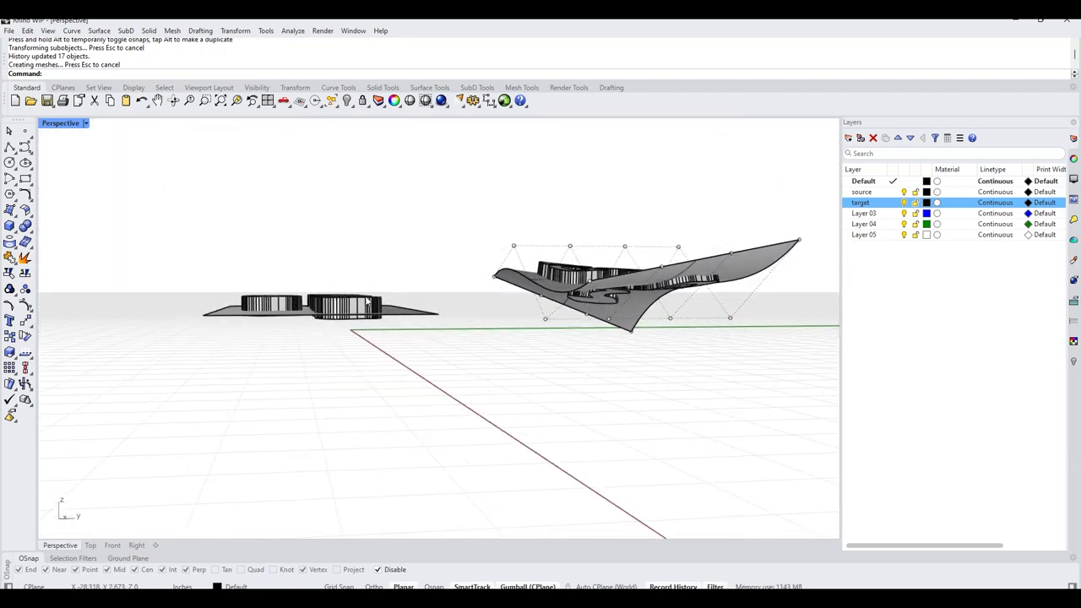
{"action": "right_click_drag", "start_coordinate": [355, 315], "coordinate": [510, 375]}
{"action": "scroll", "coordinate": [540, 294], "scroll_direction": "up", "scroll_amount": 3}
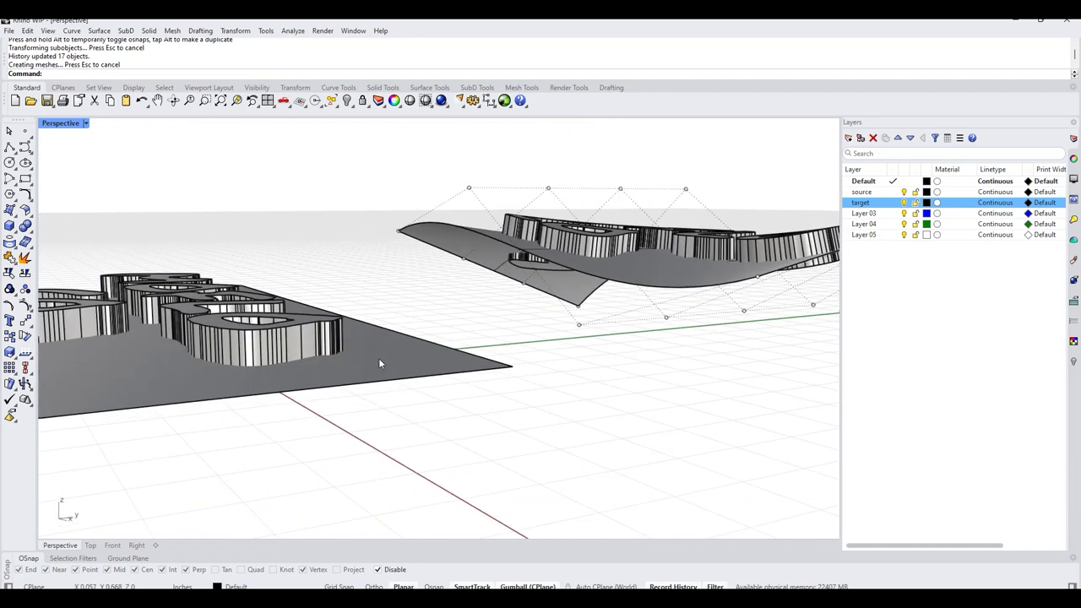
{"action": "left_click", "coordinate": [379, 361]}
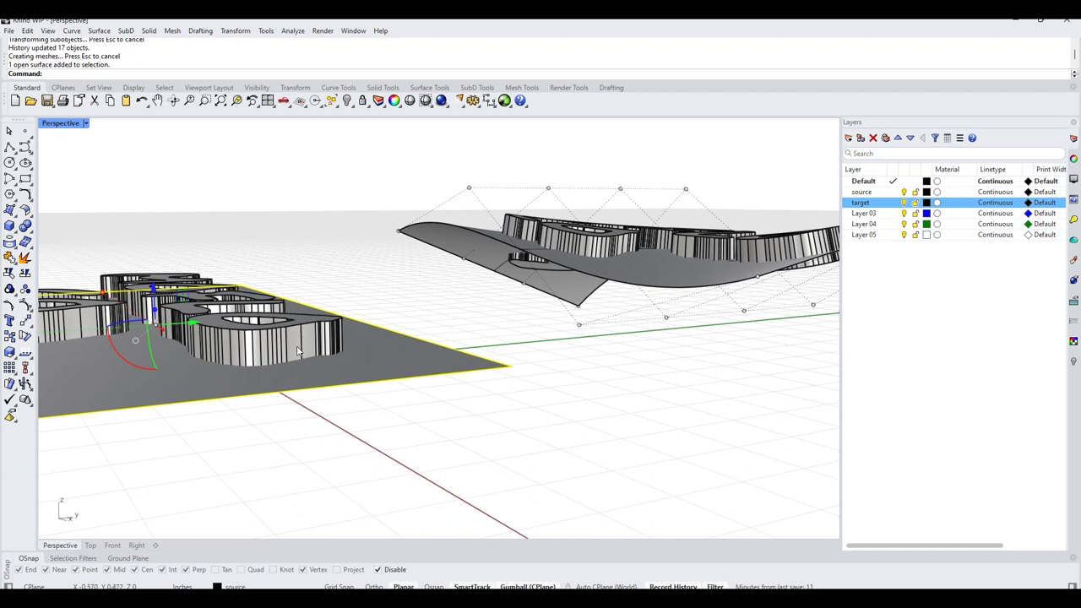
{"action": "left_click_drag", "start_coordinate": [154, 287], "coordinate": [161, 308]}
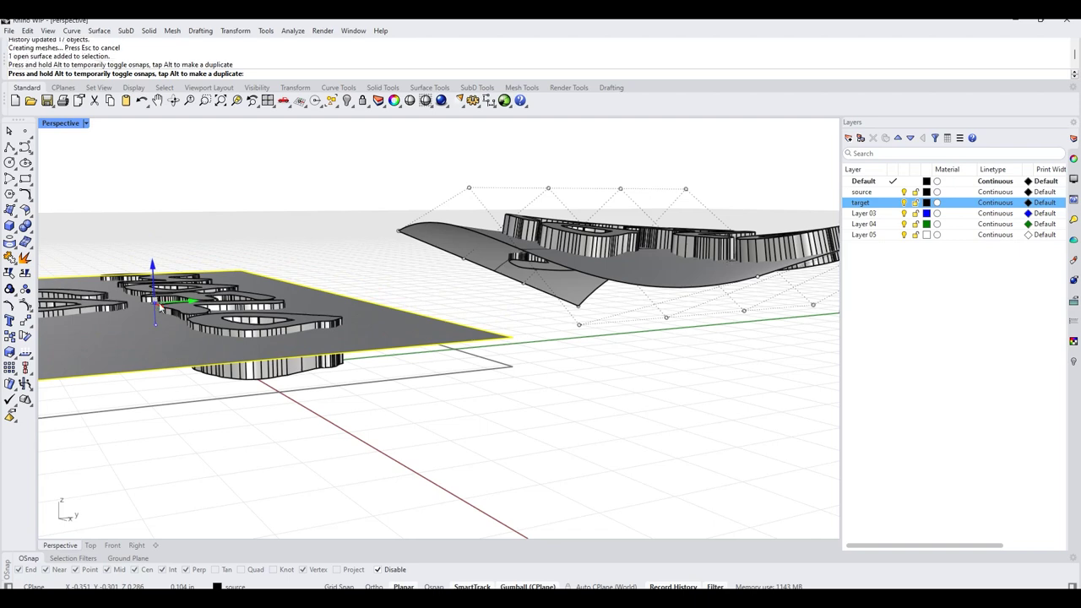
{"action": "left_click_drag", "start_coordinate": [484, 292], "coordinate": [478, 287]}
{"action": "mouse_move", "coordinate": [479, 293]}
{"action": "right_mouse_down"}
{"action": "mouse_move", "coordinate": [514, 324]}
{"action": "mouse_move", "coordinate": [532, 312]}
{"action": "mouse_move", "coordinate": [476, 304]}
{"action": "right_mouse_up"}
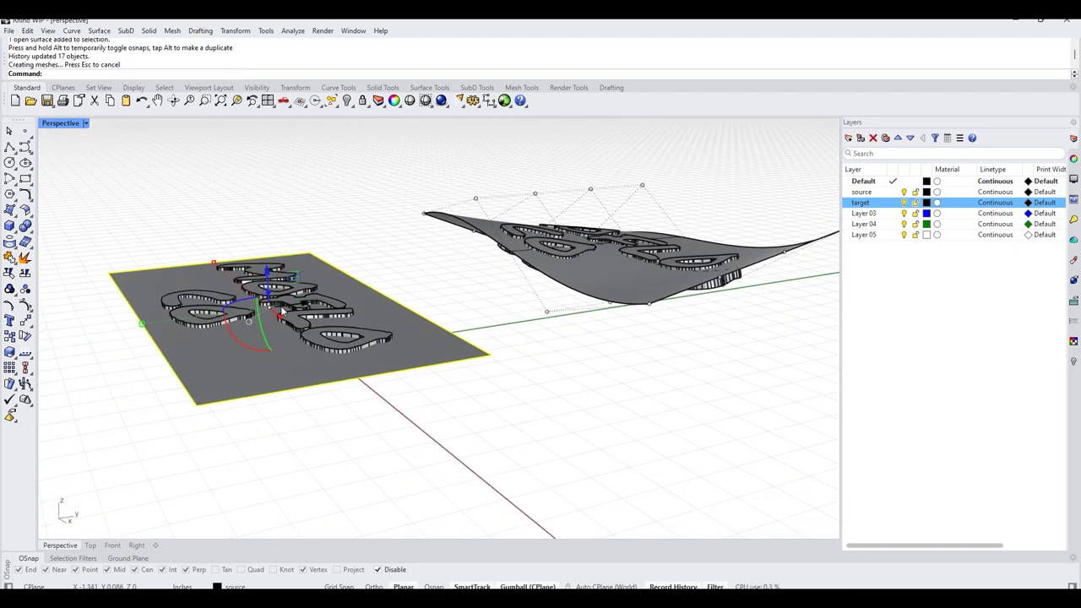
Step: Lower the source rectangle well below the lettering, bring it back to the letters' mid-height, and deselect it
{"action": "left_click_drag", "start_coordinate": [267, 272], "coordinate": [271, 342]}
{"action": "left_click_drag", "start_coordinate": [272, 381], "coordinate": [275, 385]}
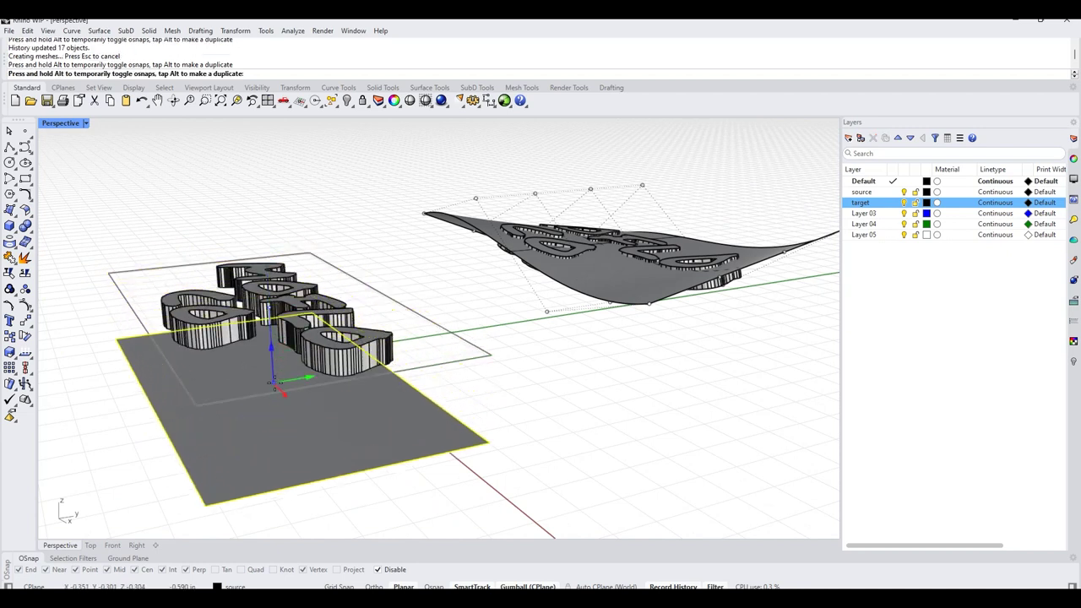
{"action": "right_click_drag", "start_coordinate": [567, 282], "coordinate": [514, 302]}
{"action": "left_click_drag", "start_coordinate": [273, 331], "coordinate": [273, 378]}
{"action": "right_click_drag", "start_coordinate": [397, 212], "coordinate": [601, 360]}
{"action": "left_click", "coordinate": [600, 359]}
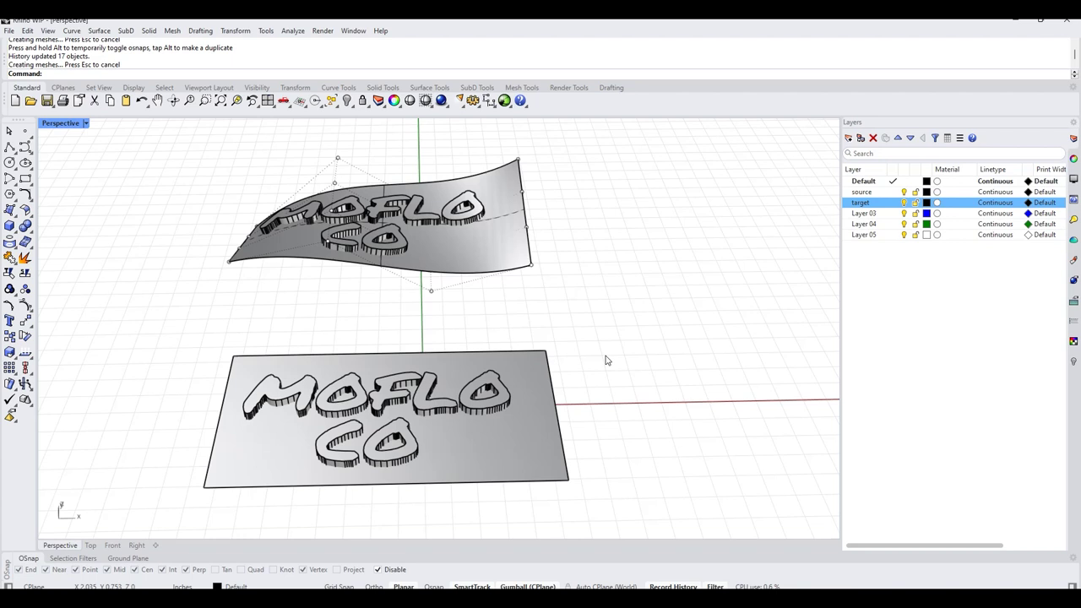
Step: Select all the original lettering on the source rectangle and switch to the Right view
{"action": "scroll", "coordinate": [605, 361], "scroll_direction": "down", "scroll_amount": 3}
{"action": "right_click_drag", "start_coordinate": [580, 355], "coordinate": [549, 341]}
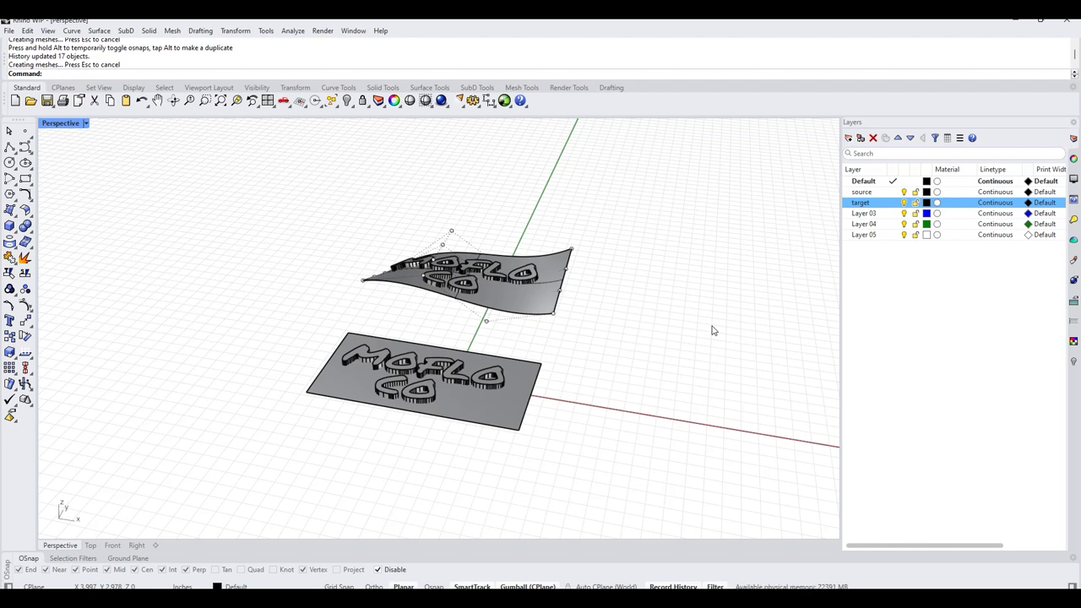
{"action": "right_click_drag", "start_coordinate": [593, 391], "coordinate": [593, 396]}
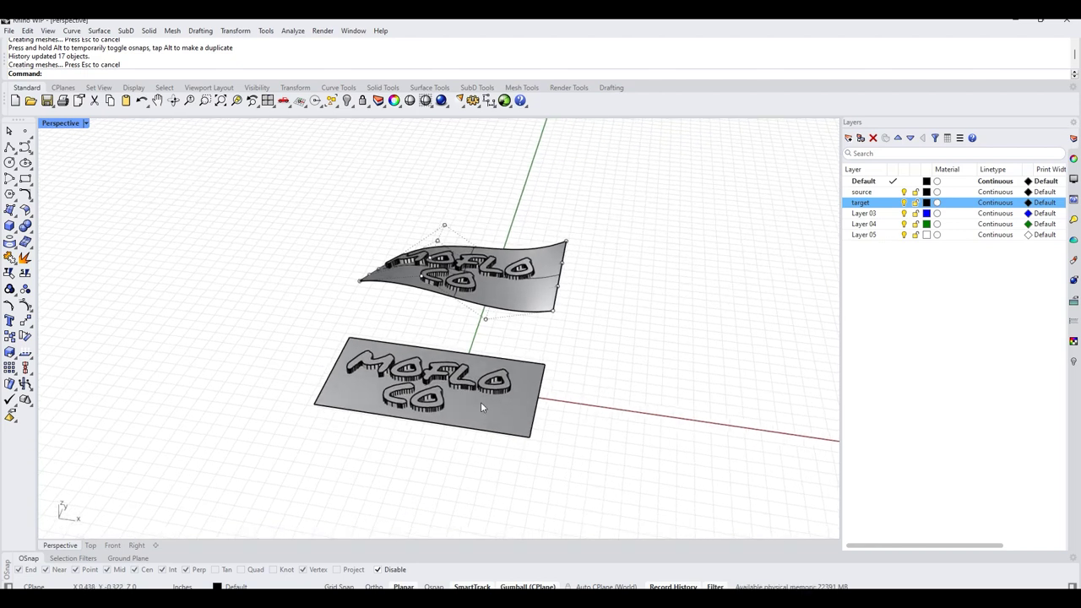
{"action": "right_click_drag", "start_coordinate": [481, 401], "coordinate": [397, 376]}
{"action": "left_click_drag", "start_coordinate": [220, 224], "coordinate": [355, 394]}
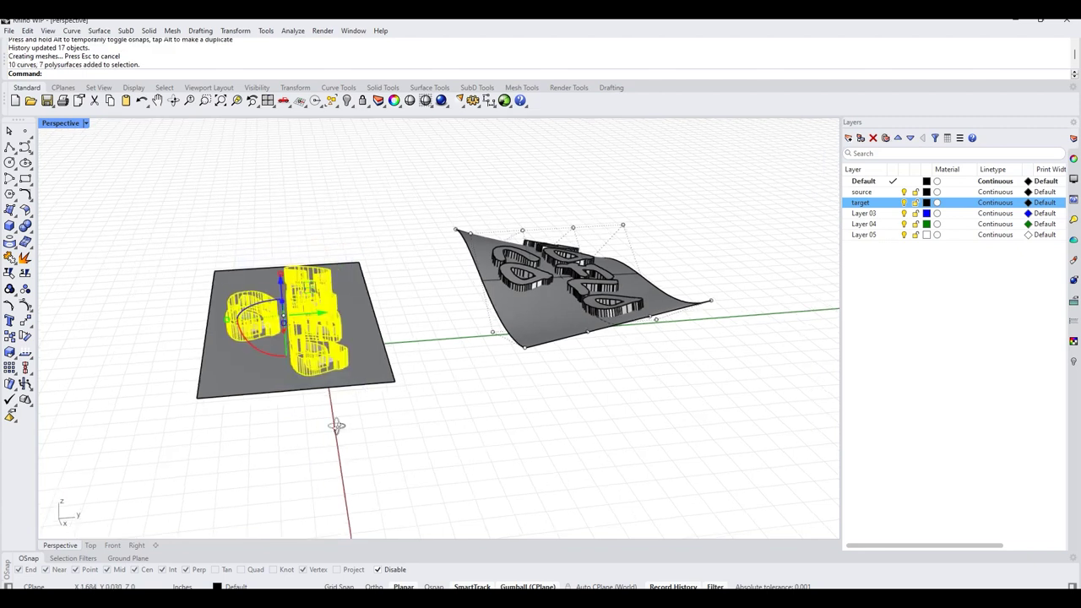
{"action": "right_click_drag", "start_coordinate": [335, 423], "coordinate": [355, 415]}
{"action": "type", "text": "ront"}
{"action": "key", "text": "Return"}
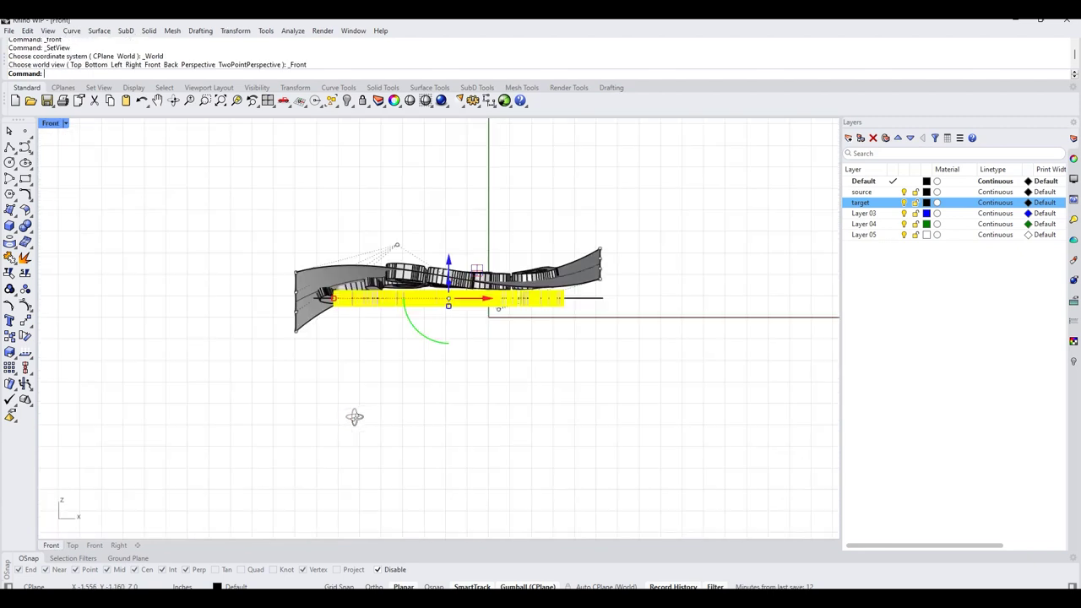
{"action": "type", "text": "right"}
{"action": "key", "text": "Return"}
{"action": "right_click_drag", "start_coordinate": [363, 401], "coordinate": [408, 386]}
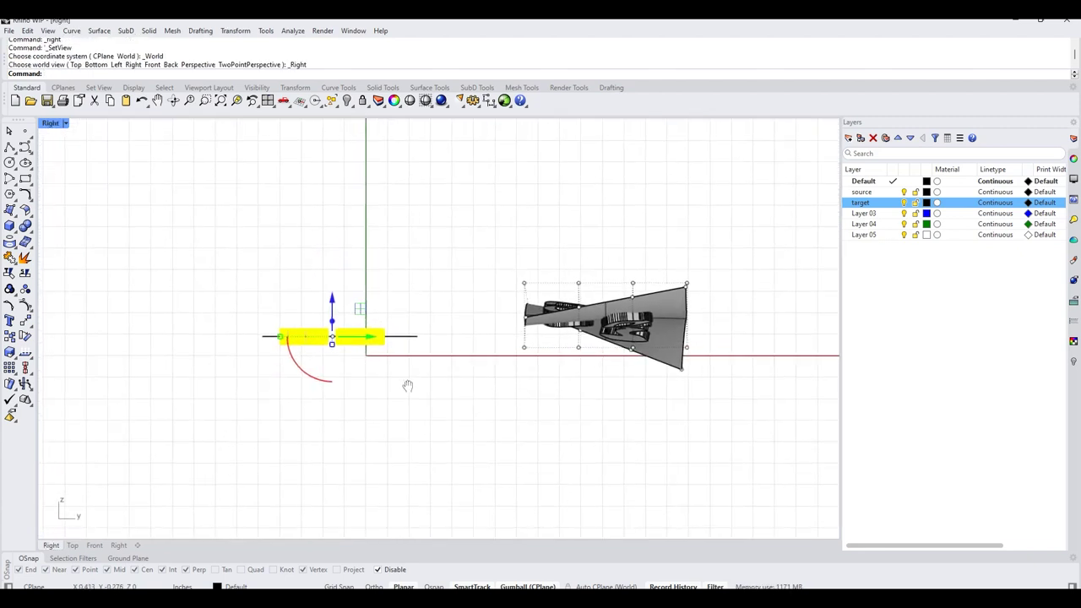
Step: Start a Twist of the lettering with its axis running along X from the lettering's middle past the rectangle's right edge
{"action": "type", "text": "twist"}
{"action": "key", "text": "Return"}
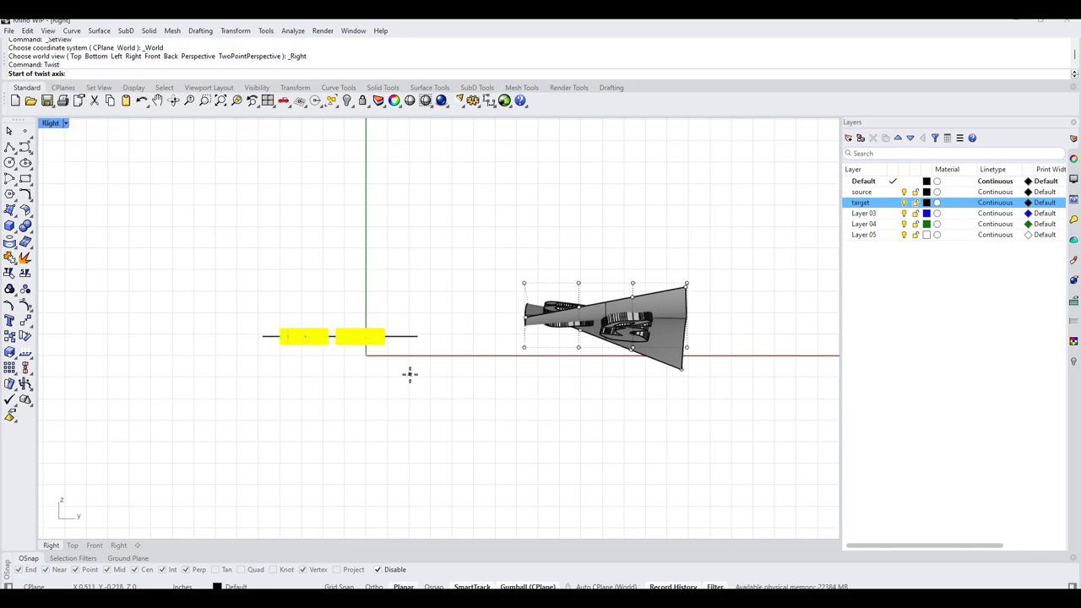
{"action": "left_click", "coordinate": [334, 335]}
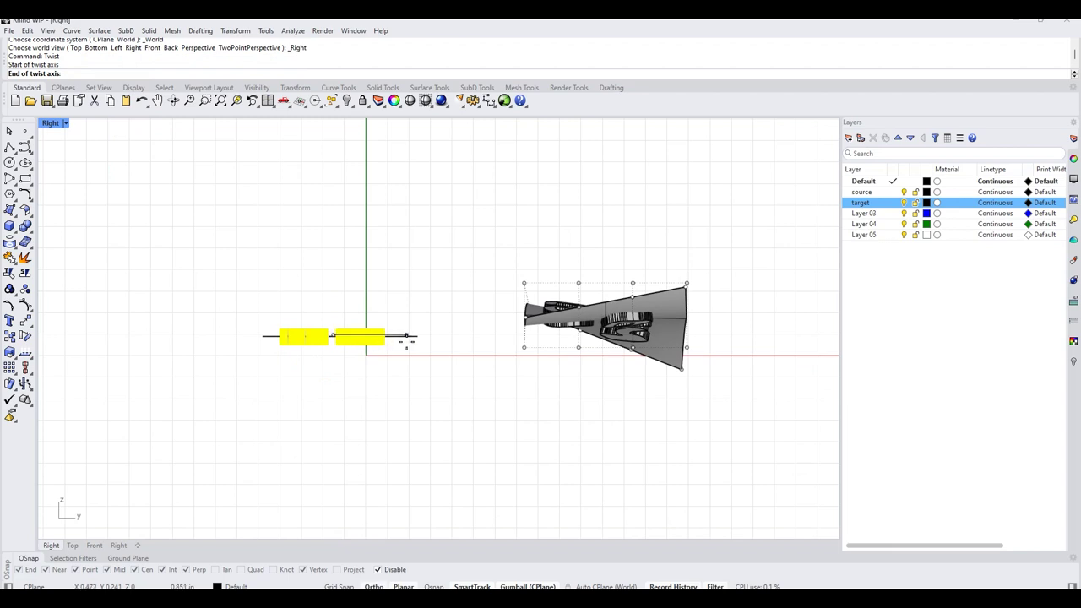
{"action": "type", "text": "top"}
{"action": "key", "text": "Return"}
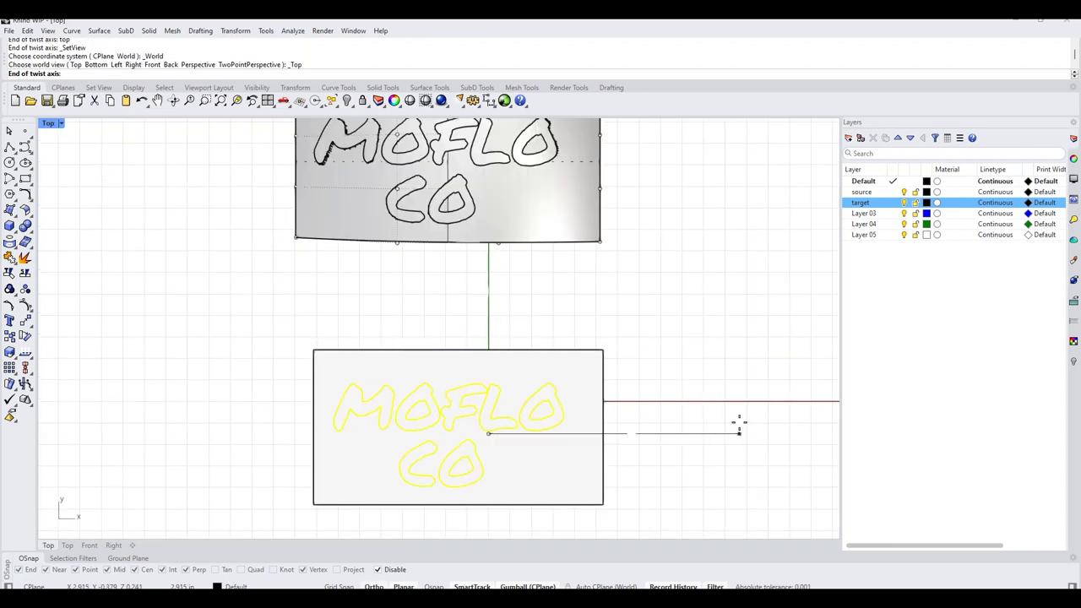
{"action": "left_click", "coordinate": [735, 430]}
Step: Twist the lettering by about 21 degrees, setting the angle with two reference points in the Right view
{"action": "type", "text": "fro"}
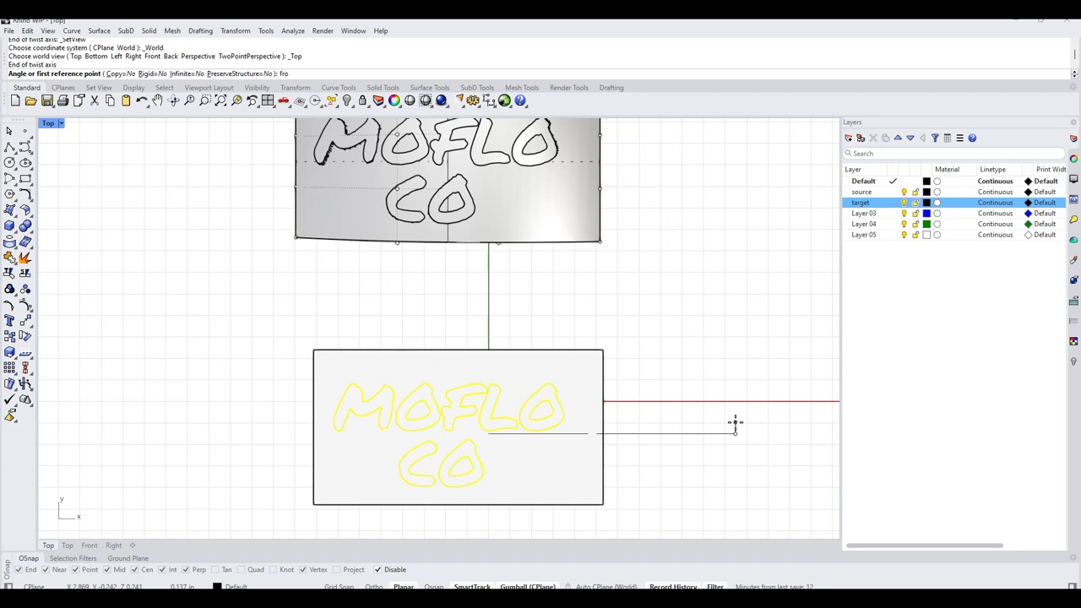
{"action": "type", "text": "nt"}
{"action": "key", "text": "Return"}
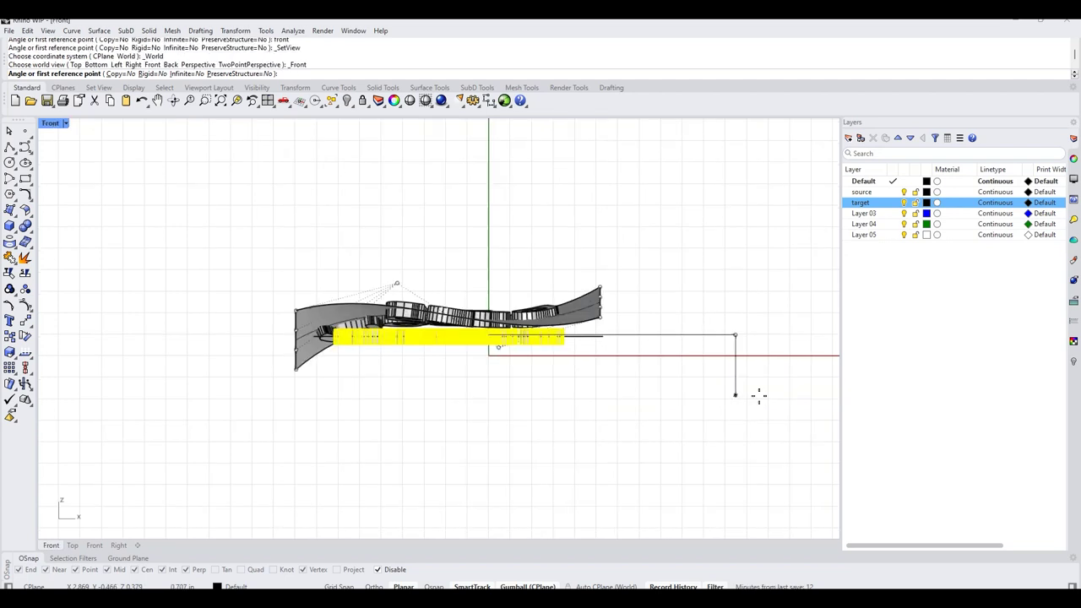
{"action": "type", "text": "right"}
{"action": "key", "text": "Return"}
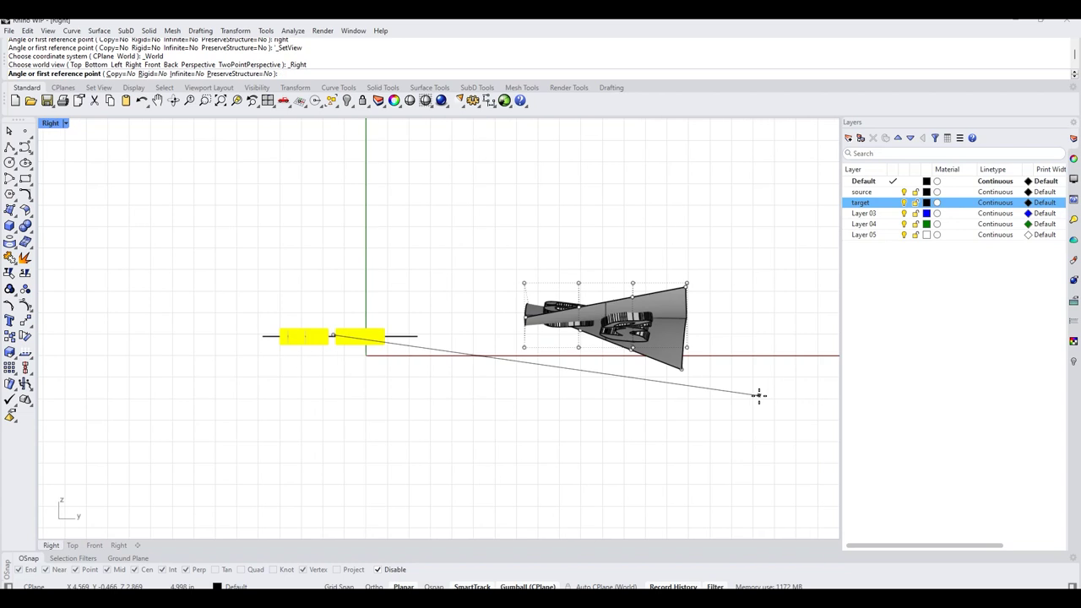
{"action": "left_click", "coordinate": [452, 336]}
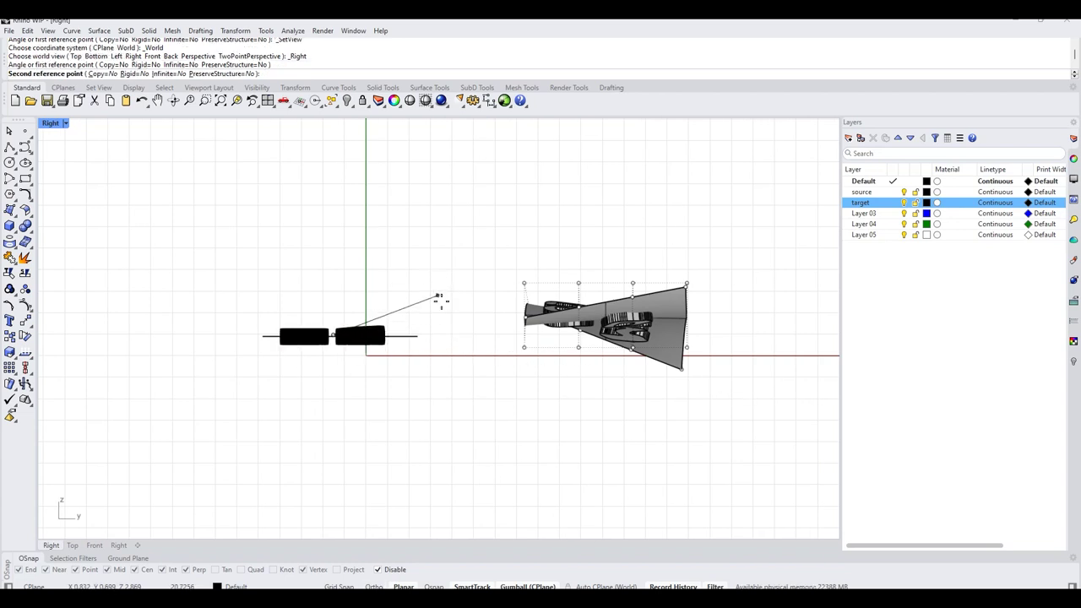
{"action": "left_click", "coordinate": [441, 301]}
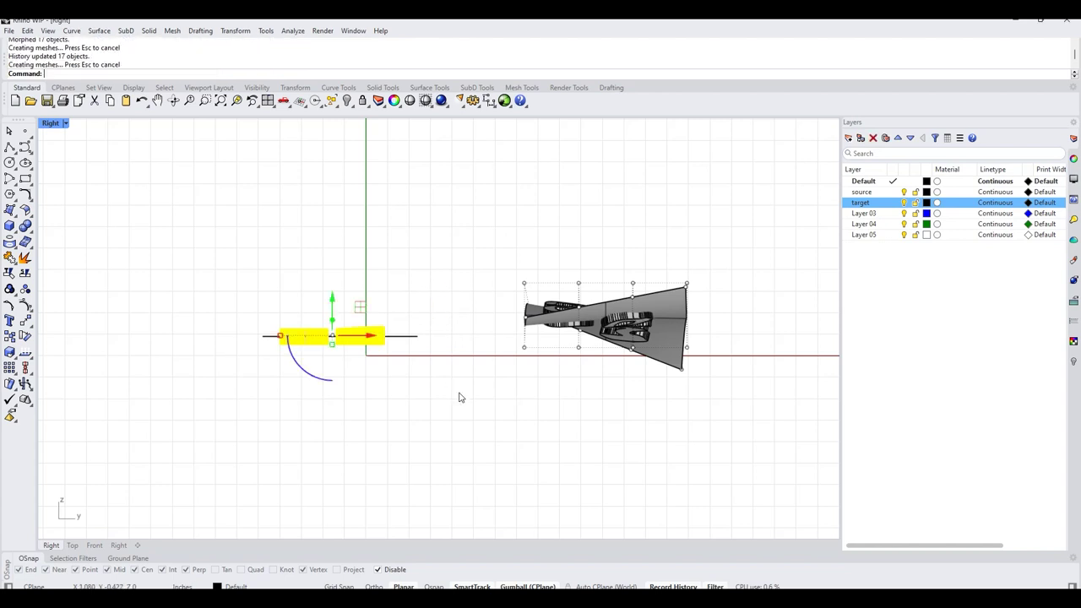
Step: Try a much stronger Twist in the Perspective view along an axis from the lettering's left end past its right end
{"action": "key", "text": "ctrl+F4"}
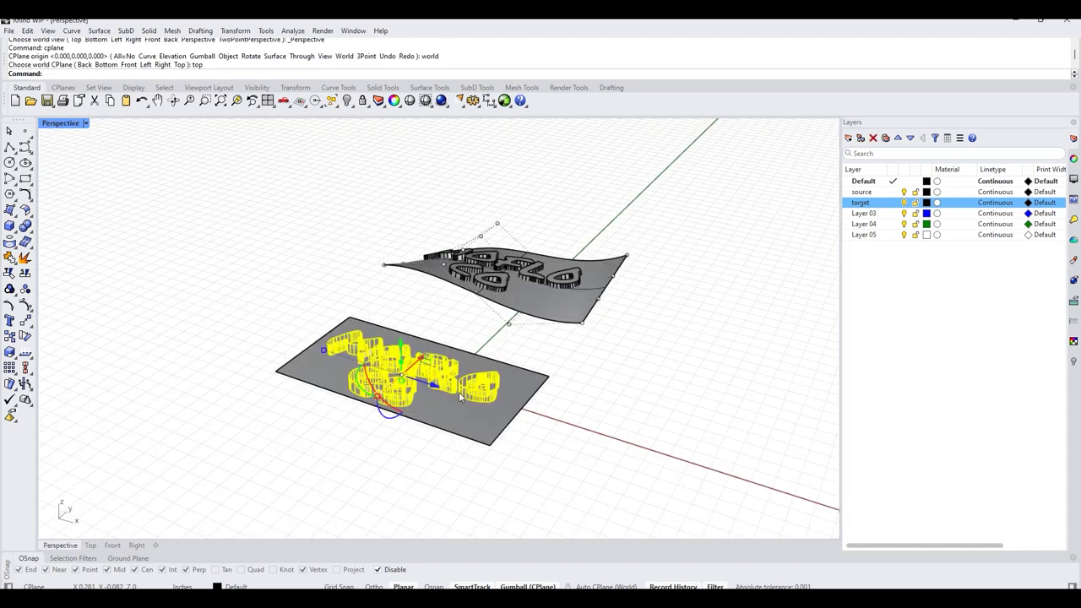
{"action": "type", "text": "Twist"}
{"action": "key", "text": "Return"}
{"action": "mouse_move", "coordinate": [333, 381]}
{"action": "right_mouse_down"}
{"action": "mouse_move", "coordinate": [359, 413]}
{"action": "mouse_move", "coordinate": [310, 380]}
{"action": "right_mouse_up"}
{"action": "left_click", "coordinate": [272, 375]}
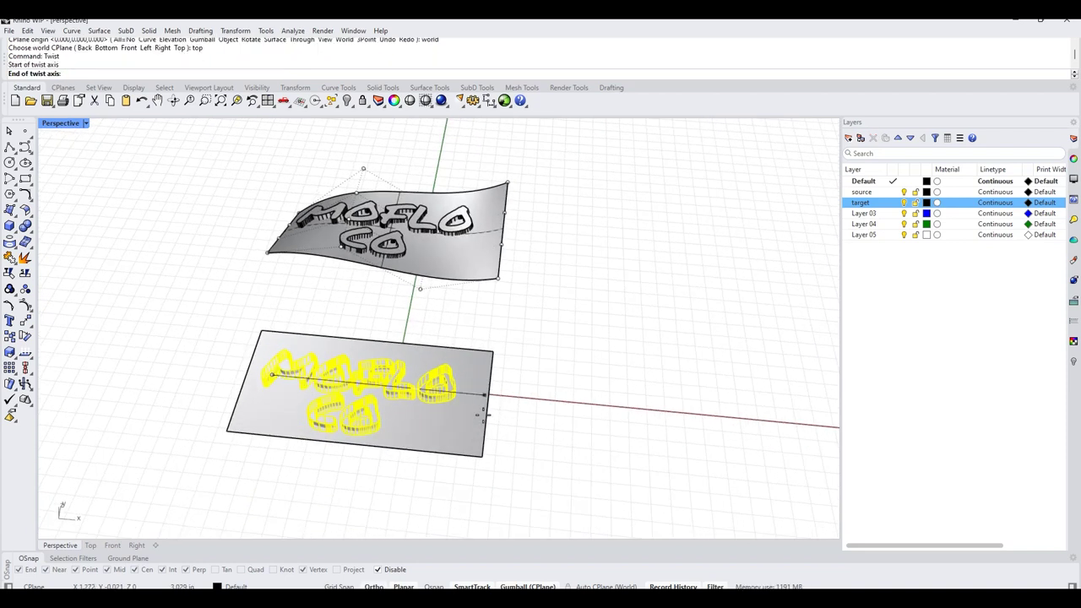
{"action": "left_click", "coordinate": [482, 414]}
{"action": "right_click_drag", "start_coordinate": [499, 410], "coordinate": [424, 386]}
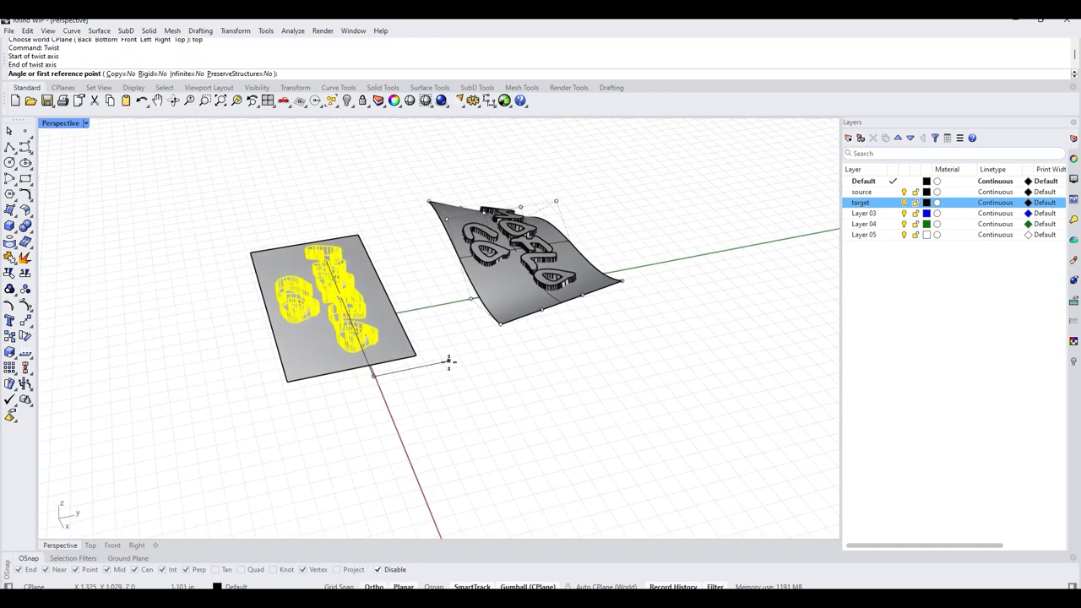
{"action": "left_click", "coordinate": [449, 361]}
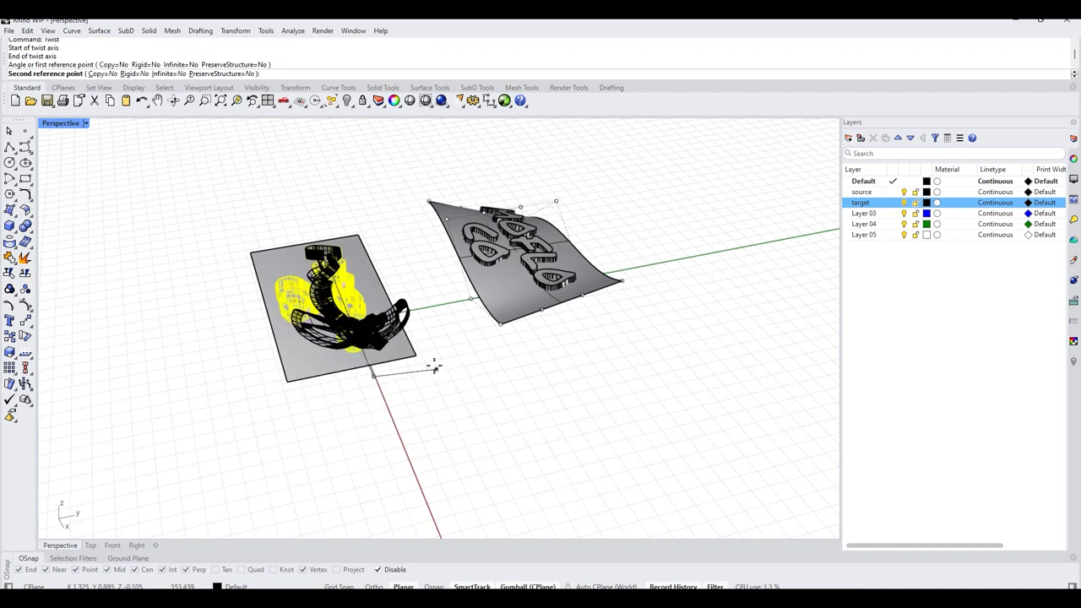
{"action": "left_click", "coordinate": [342, 389]}
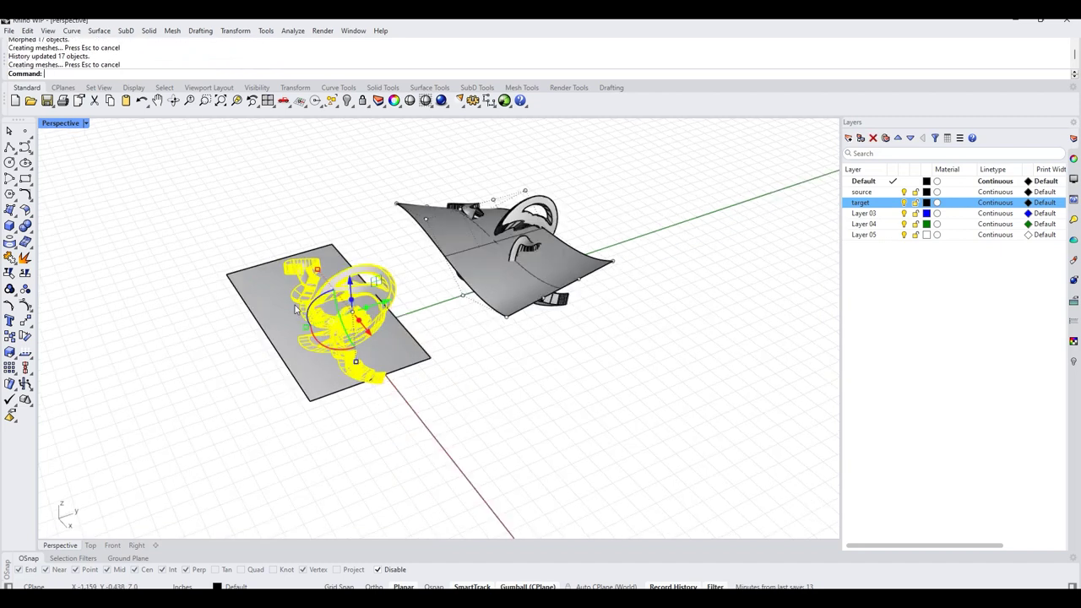
Step: Inspect the strongly twisted lettering on both surfaces from several angles, and undo that twist
{"action": "right_click_drag", "start_coordinate": [355, 317], "coordinate": [560, 398]}
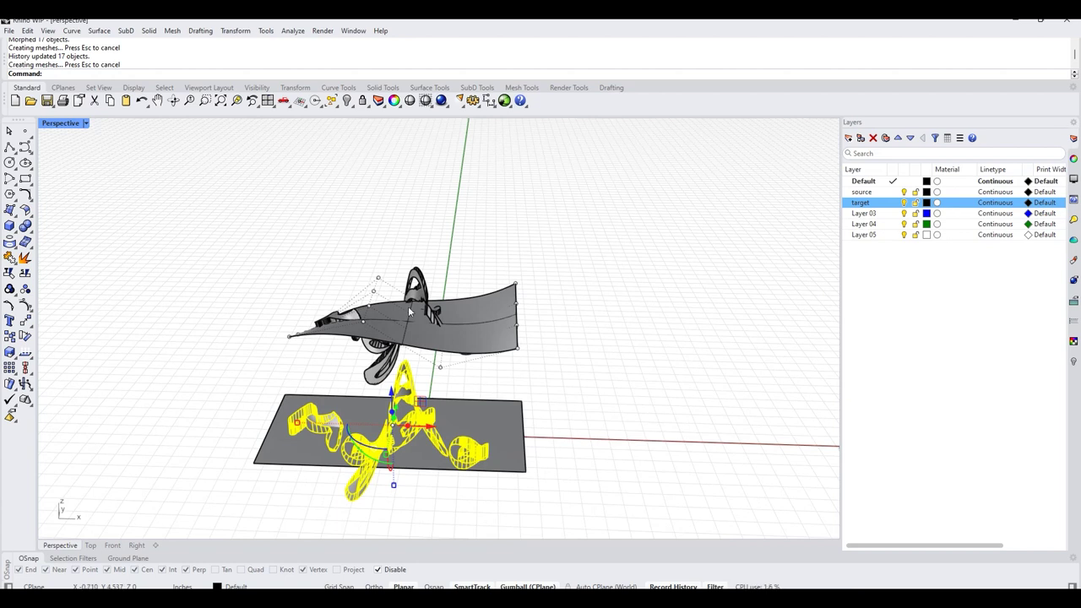
{"action": "right_click_drag", "start_coordinate": [465, 361], "coordinate": [440, 367]}
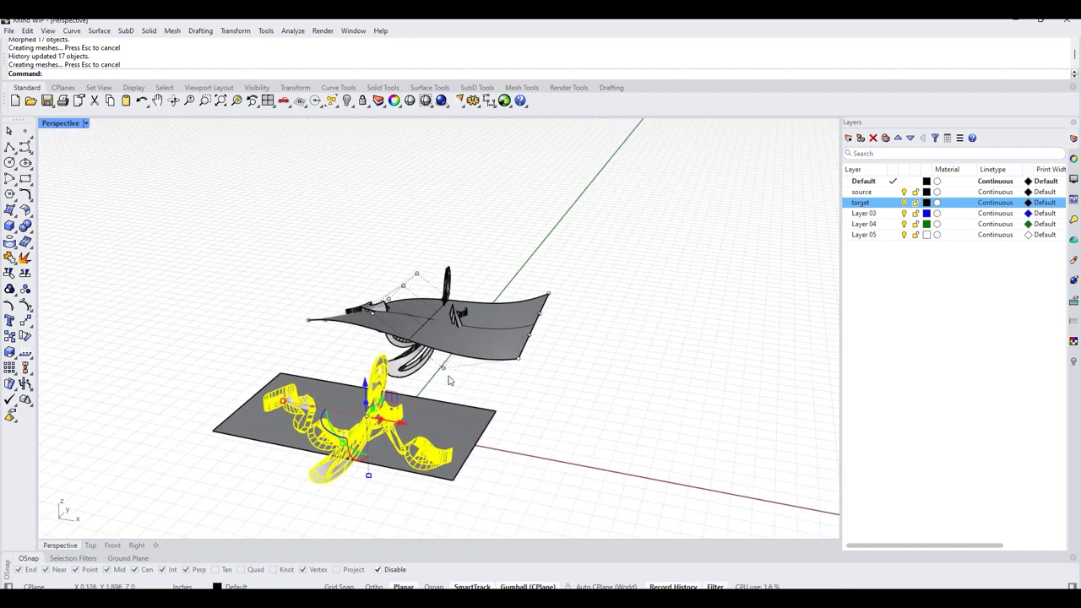
{"action": "right_click_drag", "start_coordinate": [543, 405], "coordinate": [464, 440]}
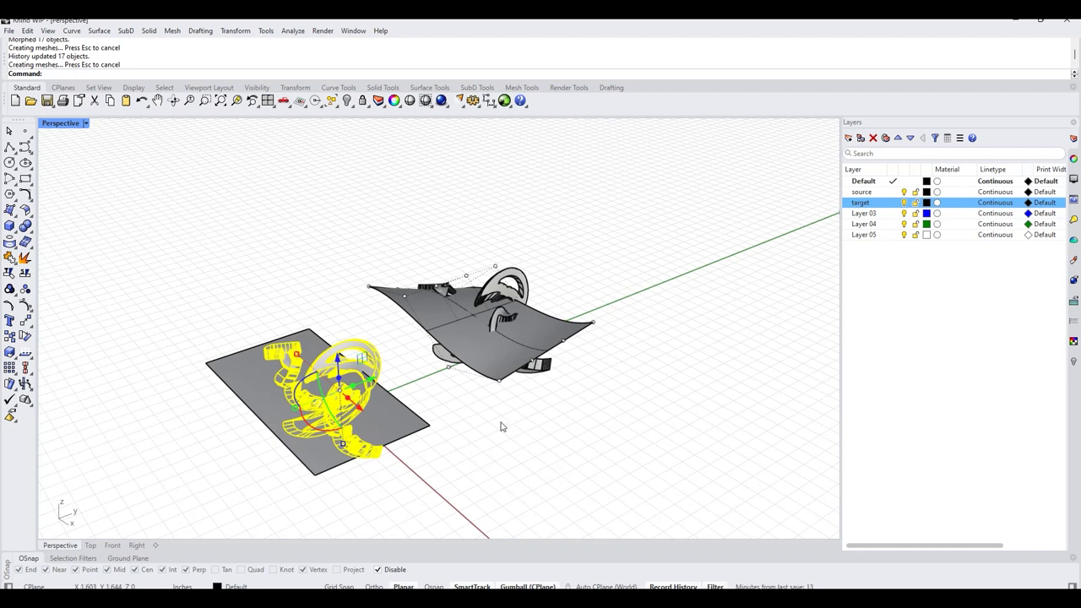
{"action": "key", "text": "ctrl+z"}
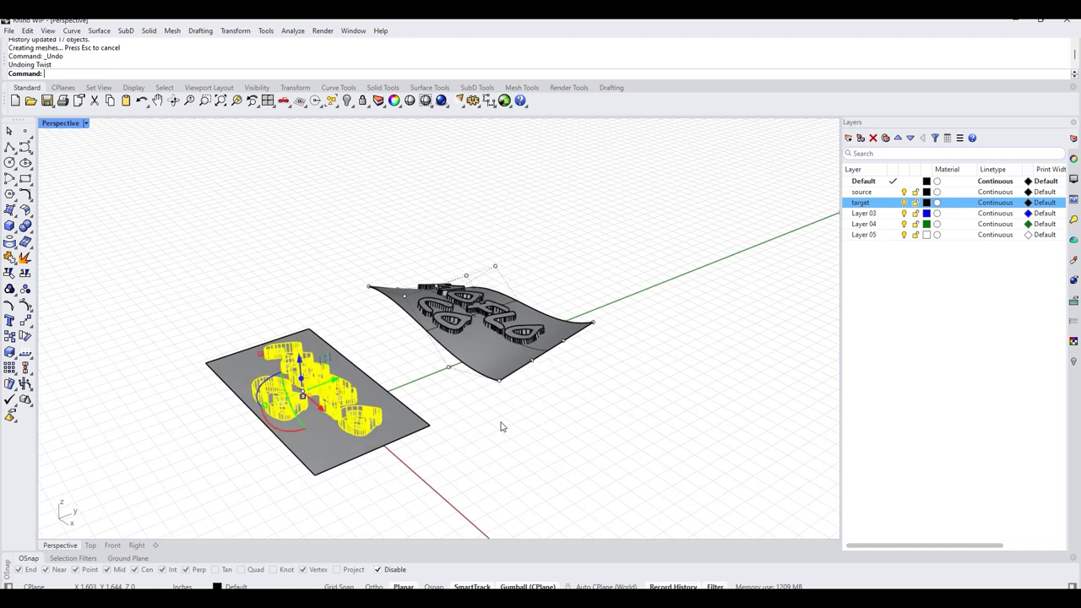
Step: Move the target surface's raised column of control points near its left end downward to bend the surface into a sag
{"action": "right_click_drag", "start_coordinate": [494, 430], "coordinate": [591, 397]}
{"action": "left_click", "coordinate": [572, 400]}
{"action": "left_click_drag", "start_coordinate": [351, 257], "coordinate": [379, 376]}
{"action": "left_click_drag", "start_coordinate": [355, 296], "coordinate": [363, 379]}
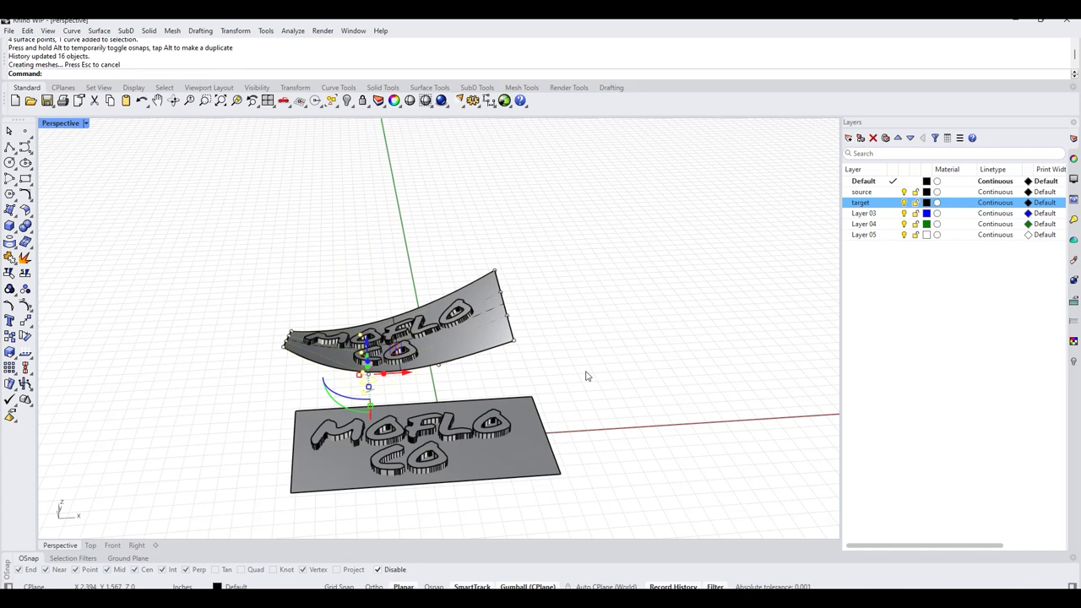
{"action": "right_click_drag", "start_coordinate": [588, 376], "coordinate": [584, 398]}
{"action": "left_click", "coordinate": [604, 441]}
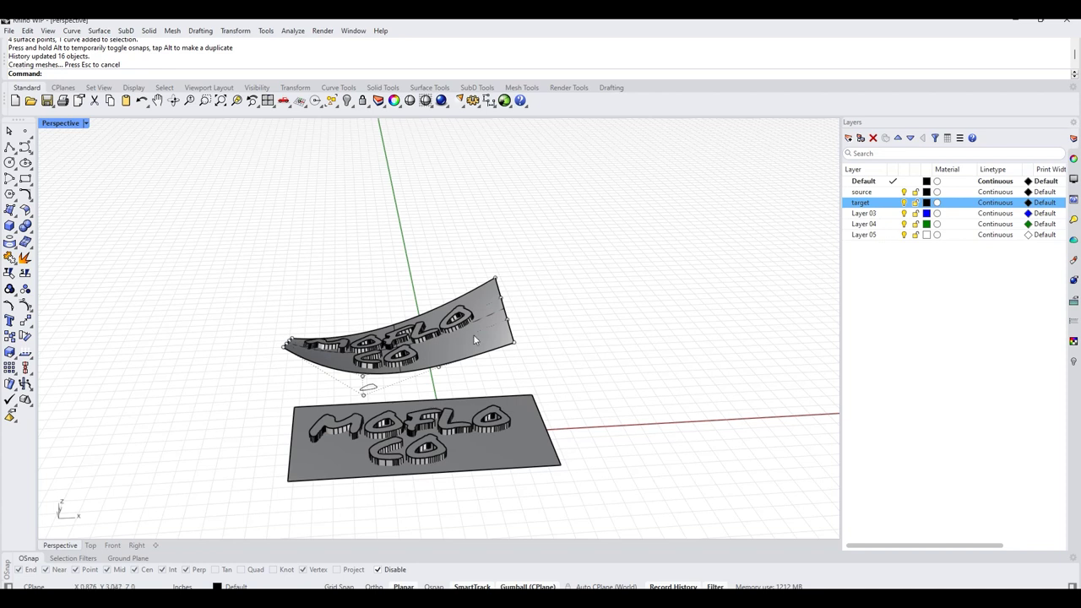
Step: Apply CageEdit to the flat extruded lettering in the Front view, using a world-aligned bounding box, 4×4×4 points and the global region
{"action": "mouse_move", "coordinate": [398, 439]}
{"action": "right_mouse_down"}
{"action": "mouse_move", "coordinate": [422, 441]}
{"action": "mouse_move", "coordinate": [399, 449]}
{"action": "right_mouse_up"}
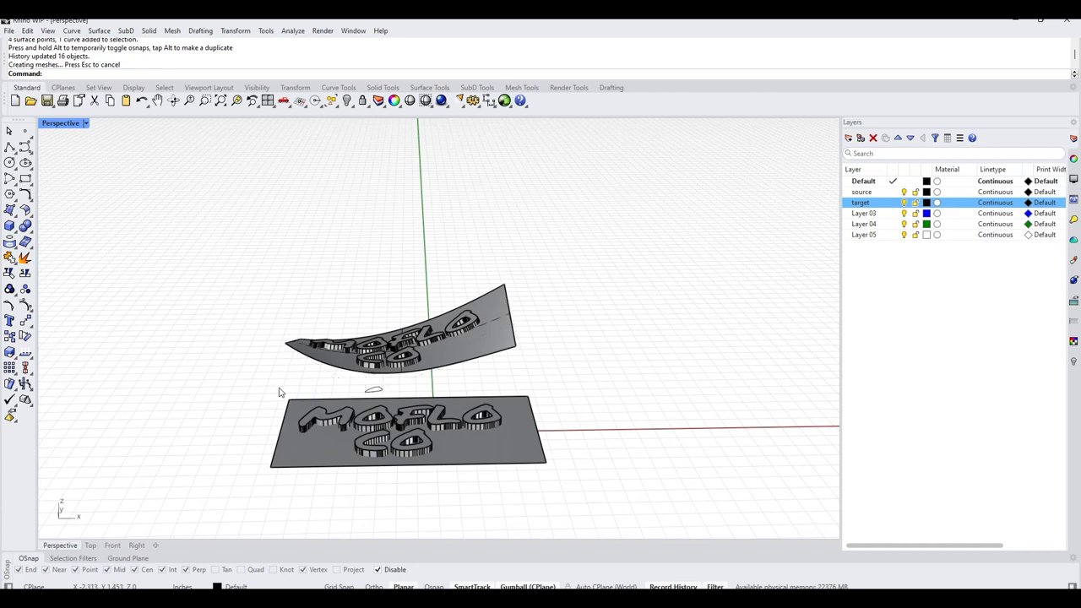
{"action": "right_click_drag", "start_coordinate": [282, 394], "coordinate": [280, 384]}
{"action": "left_click_drag", "start_coordinate": [279, 384], "coordinate": [516, 503]}
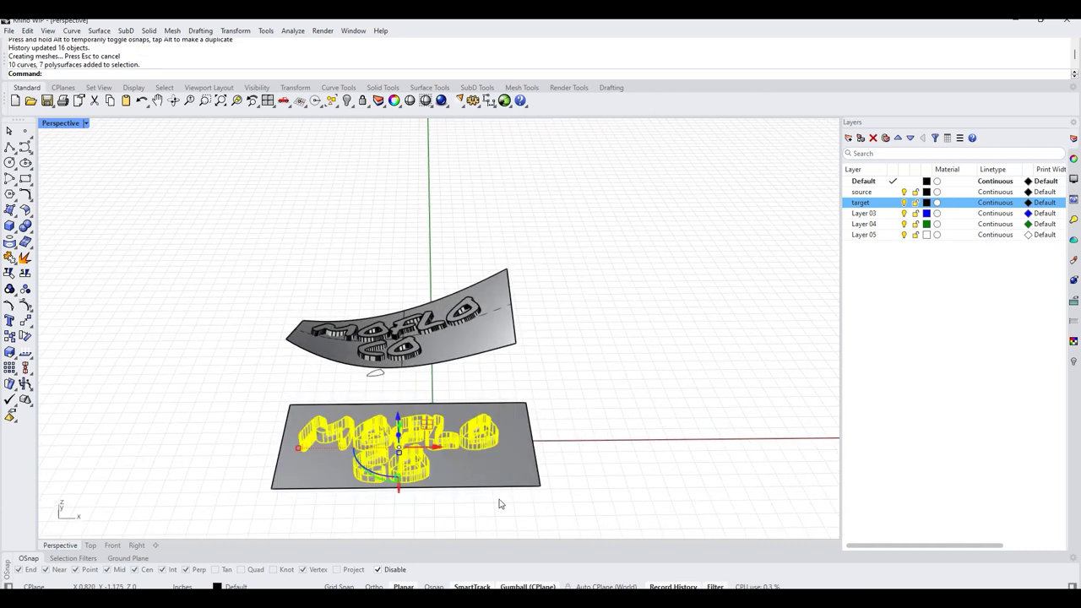
{"action": "key", "text": "ctrl+F2"}
{"action": "type", "text": "CageEdit"}
{"action": "key", "text": "Return"}
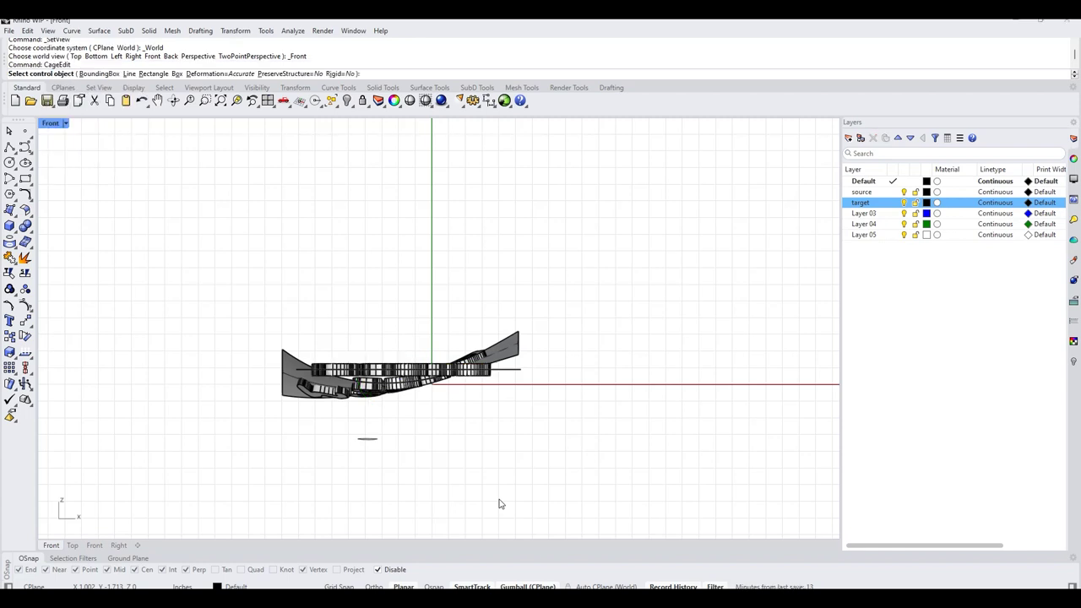
{"action": "type", "text": "b"}
{"action": "key", "text": "Return"}
{"action": "type", "text": "w"}
{"action": "key", "text": "Return"}
{"action": "key", "text": "Return"}
{"action": "key", "text": "Return"}
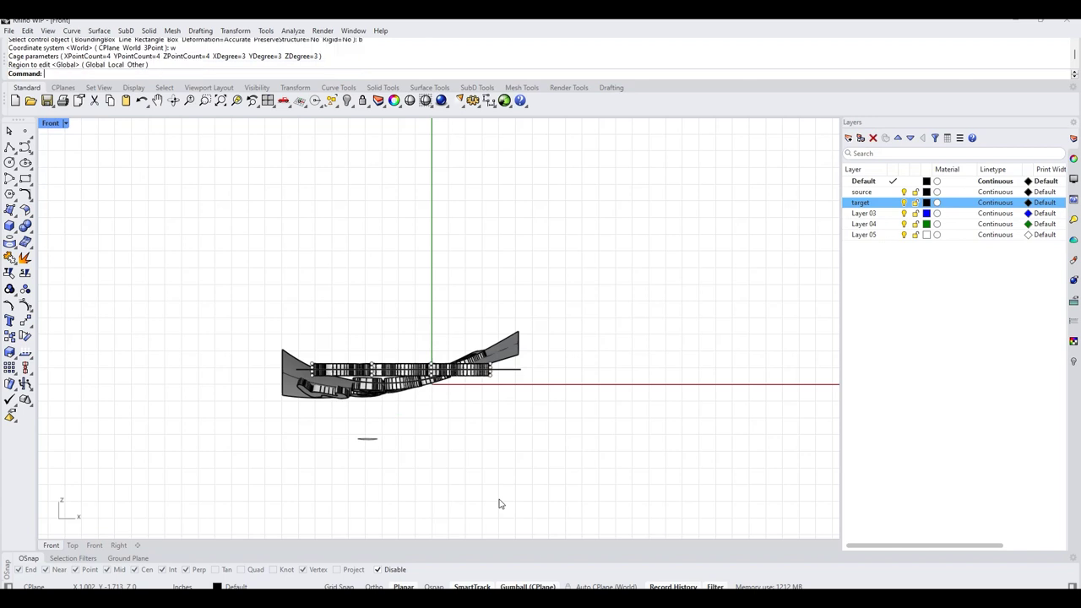
Step: Select the two middle columns of cage points in the Front view and lower them about 0.1 inches in the Perspective view
{"action": "scroll", "coordinate": [397, 415], "scroll_direction": "up", "scroll_amount": 2}
{"action": "scroll", "coordinate": [316, 285], "scroll_direction": "up", "scroll_amount": 1}
{"action": "left_click_drag", "start_coordinate": [330, 272], "coordinate": [365, 362]}
{"action": "left_click_drag", "start_coordinate": [532, 272], "coordinate": [568, 359]}
{"action": "key", "text": "ctrl+F4"}
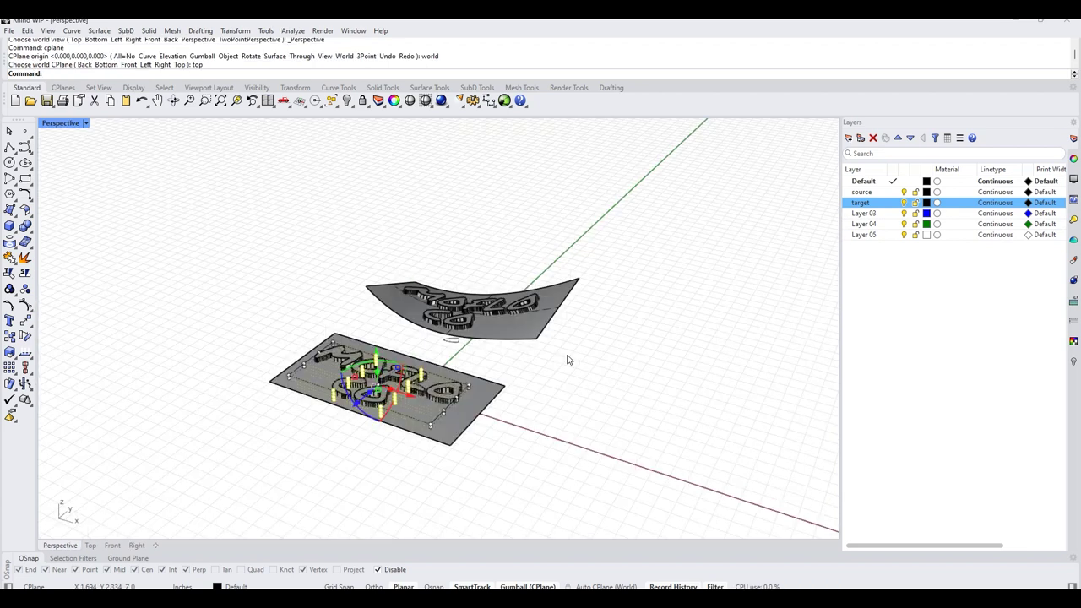
{"action": "scroll", "coordinate": [463, 415], "scroll_direction": "up", "scroll_amount": 3}
{"action": "right_click_drag", "start_coordinate": [436, 413], "coordinate": [410, 414]}
{"action": "scroll", "coordinate": [469, 353], "scroll_direction": "up", "scroll_amount": 4}
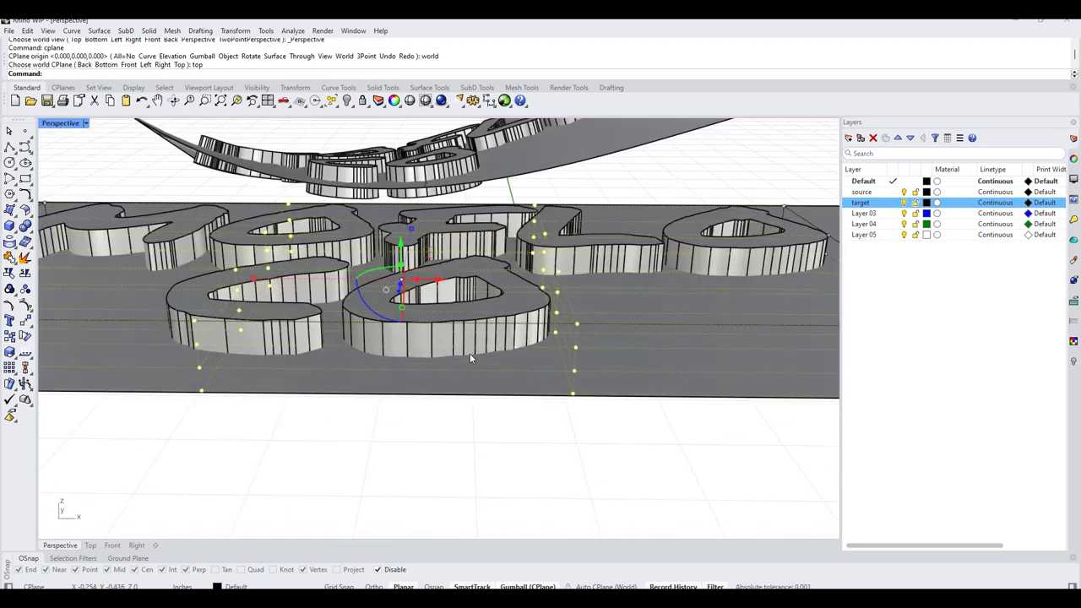
{"action": "left_click_drag", "start_coordinate": [304, 283], "coordinate": [331, 342]}
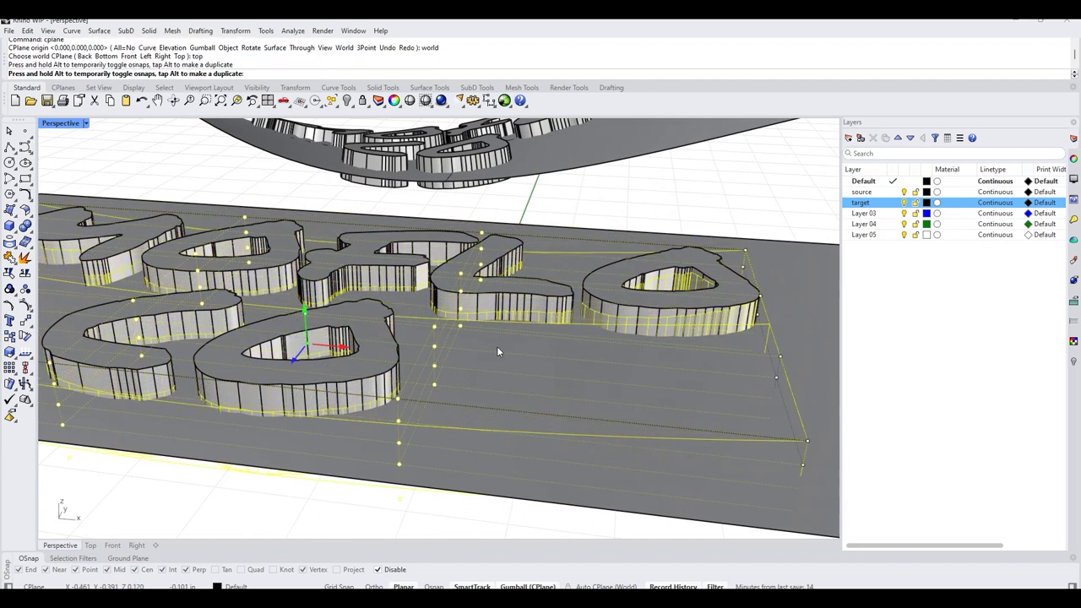
{"action": "left_click_drag", "start_coordinate": [498, 352], "coordinate": [500, 345]}
{"action": "scroll", "coordinate": [499, 344], "scroll_direction": "down", "scroll_amount": 4}
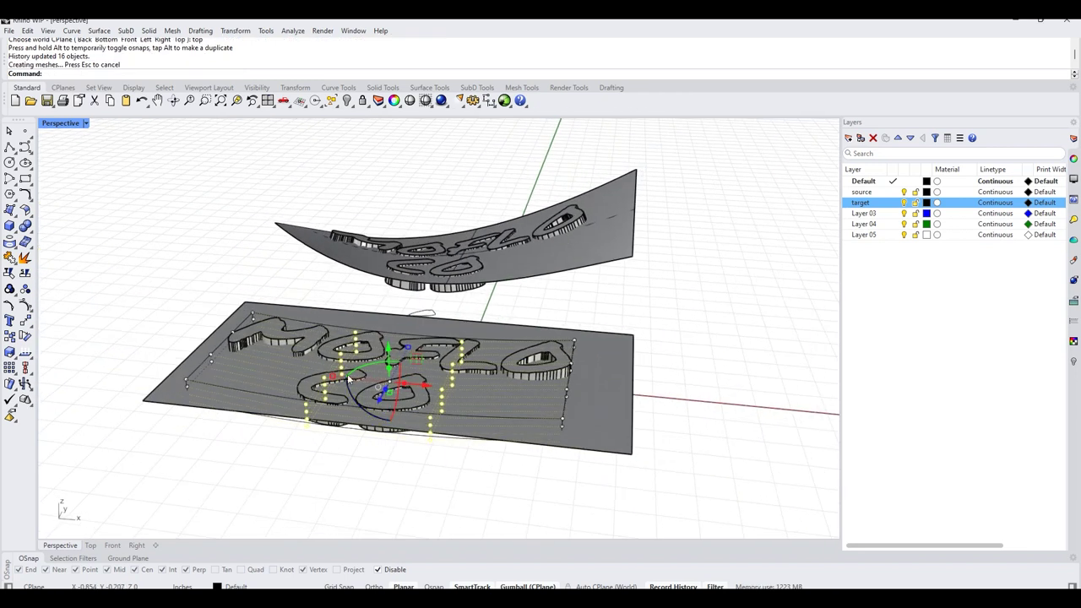
{"action": "right_click_drag", "start_coordinate": [574, 319], "coordinate": [567, 358]}
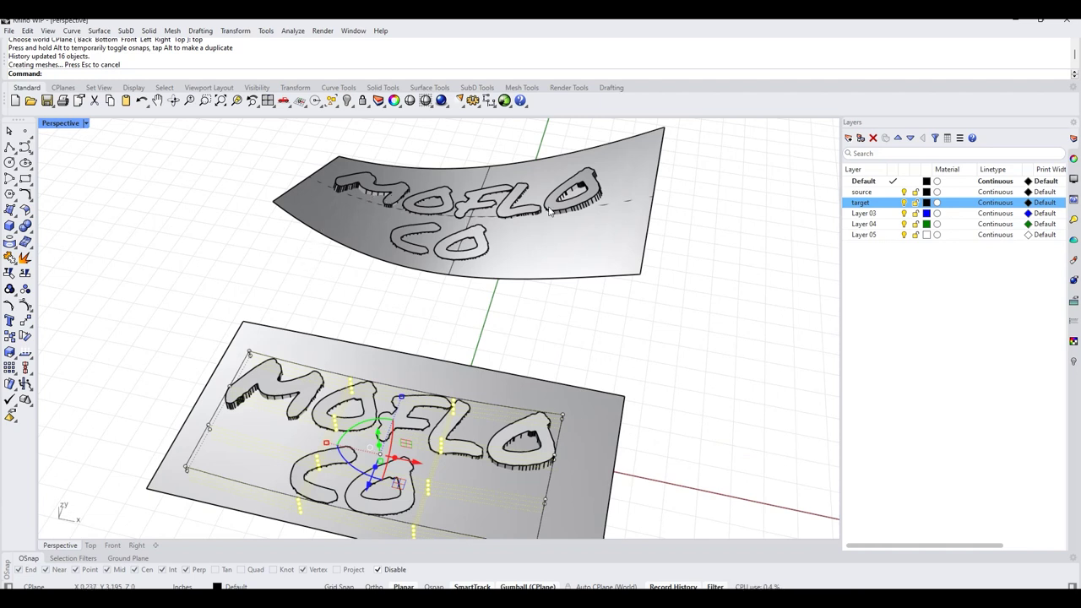
Step: Raise the middle cage points about 0.72 inches to arch the flat lettering upward
{"action": "right_click_drag", "start_coordinate": [506, 285], "coordinate": [444, 333]}
{"action": "left_click_drag", "start_coordinate": [443, 328], "coordinate": [462, 276]}
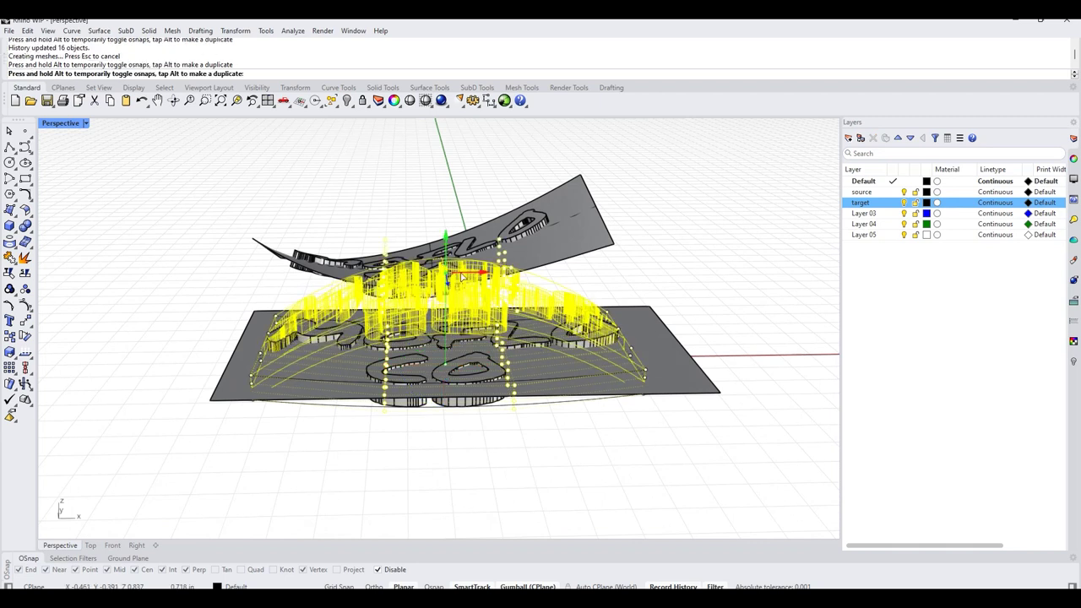
{"action": "left_click_drag", "start_coordinate": [649, 266], "coordinate": [649, 265]}
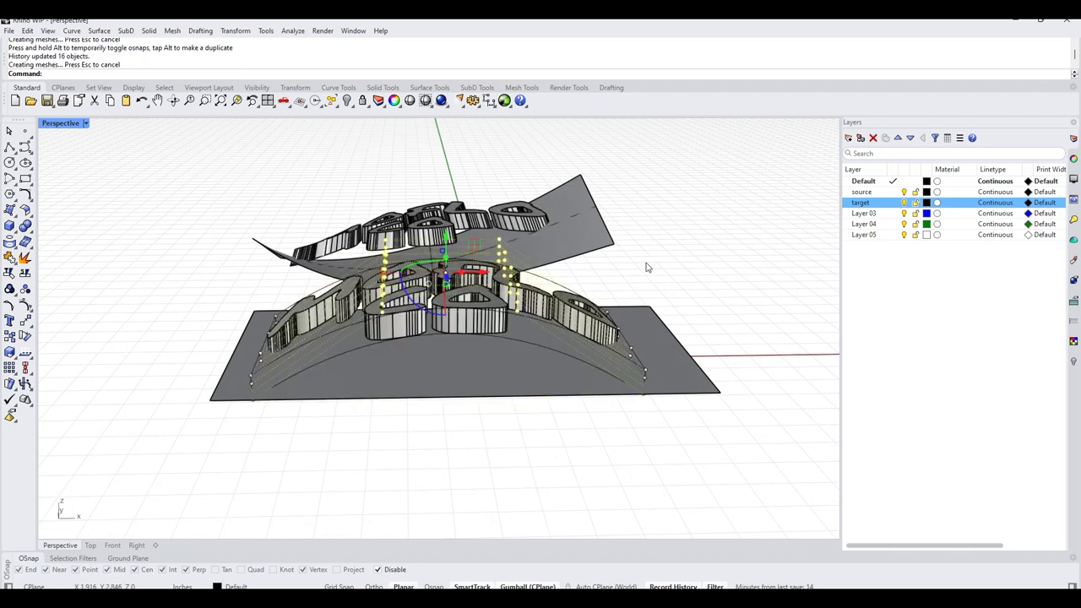
{"action": "right_click_drag", "start_coordinate": [646, 266], "coordinate": [580, 272]}
{"action": "left_click_drag", "start_coordinate": [263, 243], "coordinate": [263, 238]}
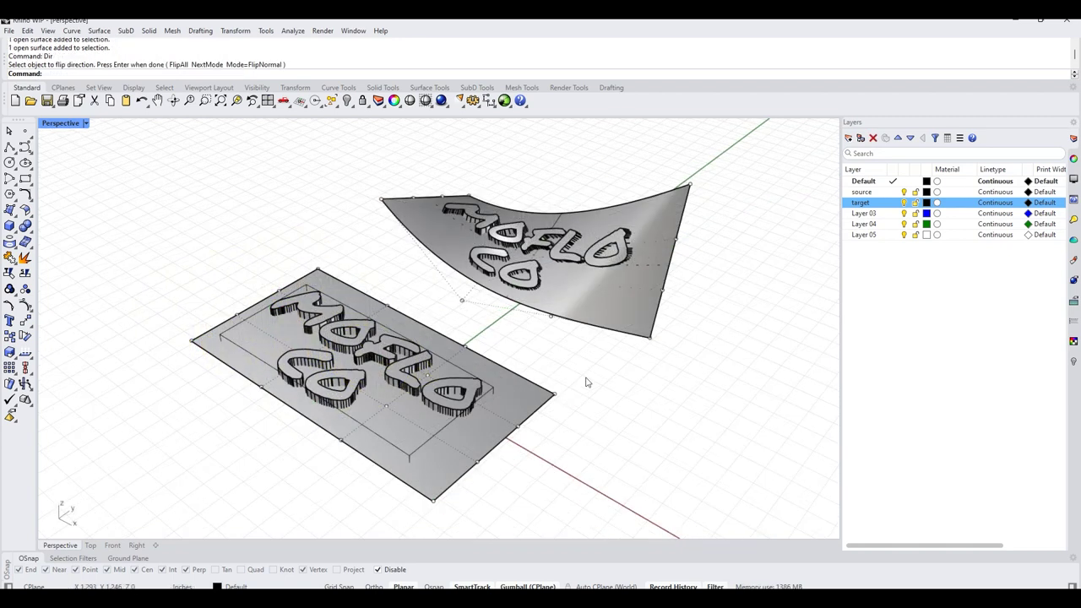
Step: Isolate the flat source rectangle and the curved target surface, hiding the lettering and cage
{"action": "left_click", "coordinate": [526, 396]}
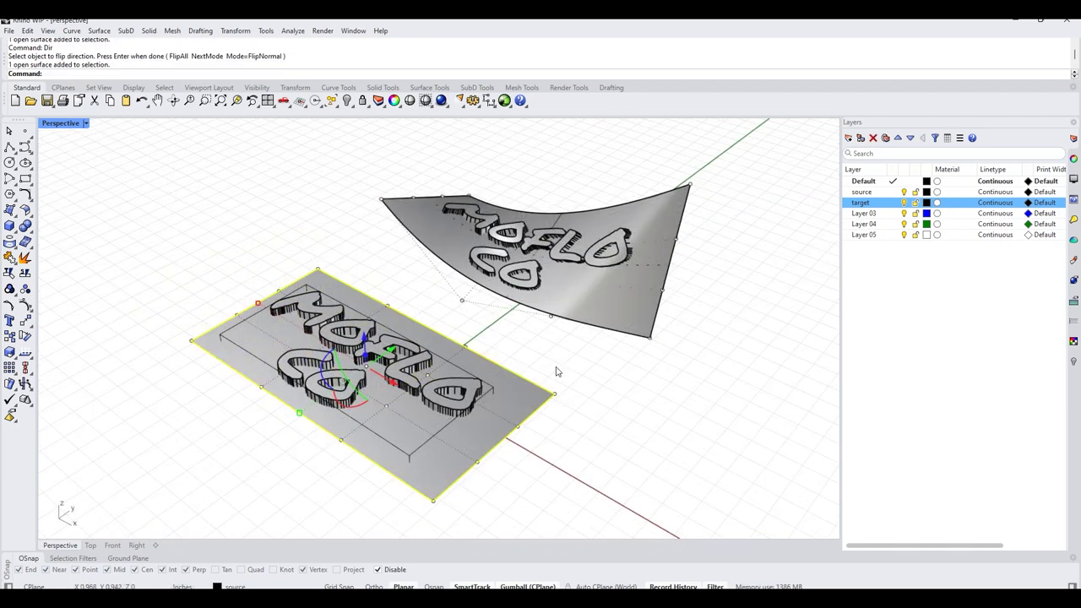
{"action": "left_click", "coordinate": [617, 301]}
{"action": "key", "text": "Return"}
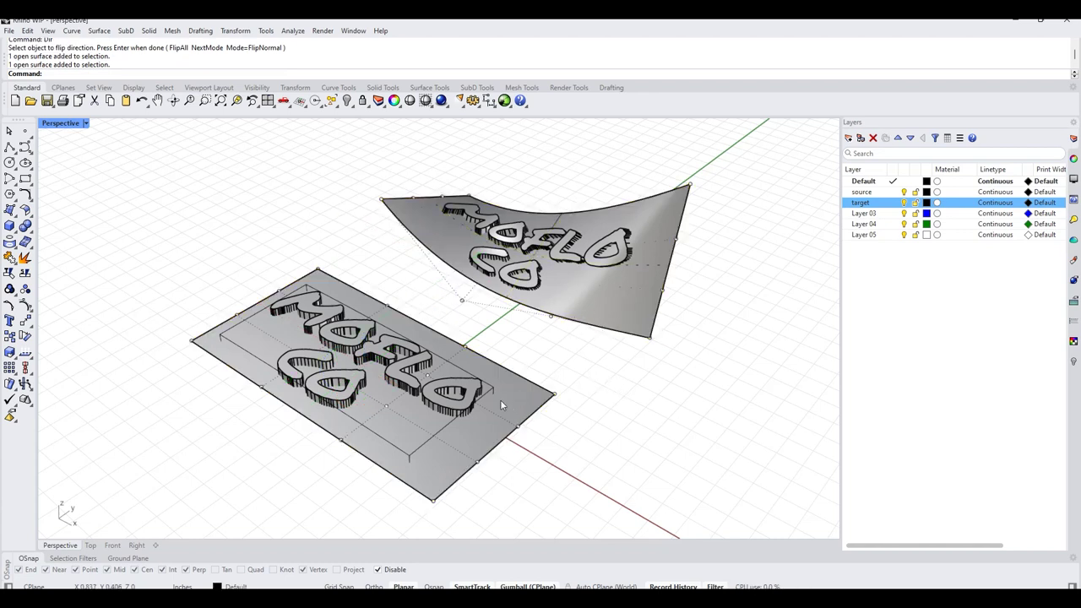
{"action": "left_click", "coordinate": [553, 399]}
{"action": "left_click", "coordinate": [604, 311]}
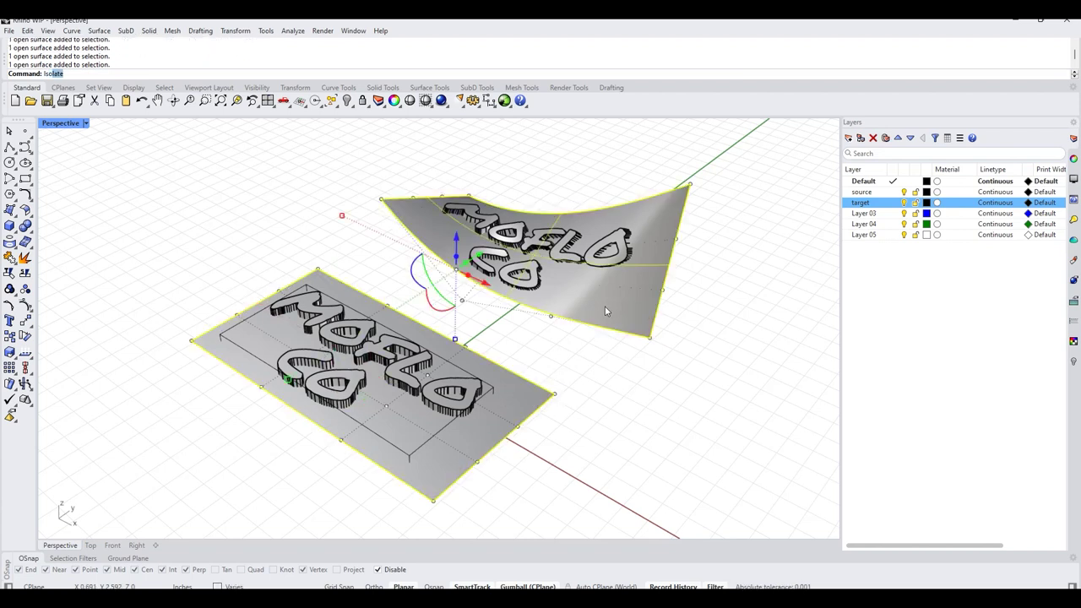
{"action": "key", "text": "Return"}
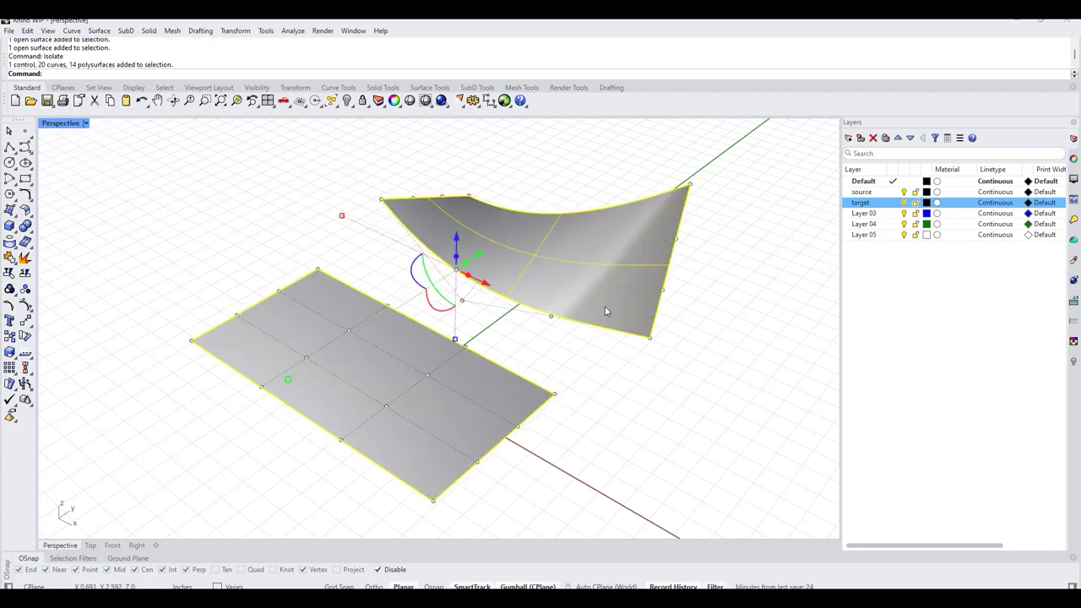
{"action": "left_click", "coordinate": [641, 402]}
{"action": "right_click_drag", "start_coordinate": [642, 402], "coordinate": [389, 438]}
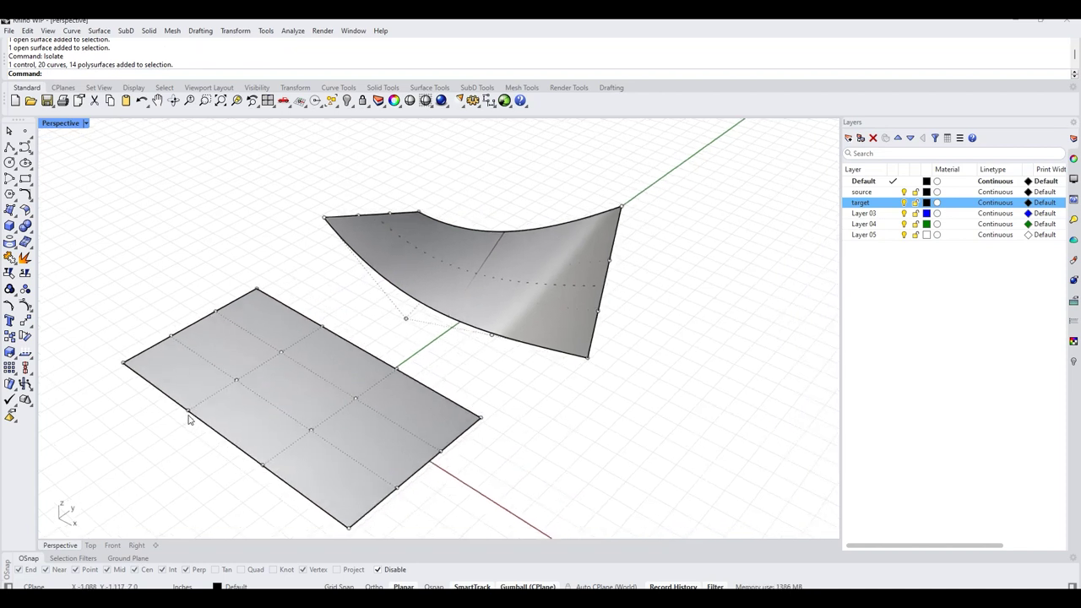
{"action": "right_click_drag", "start_coordinate": [504, 369], "coordinate": [562, 425]}
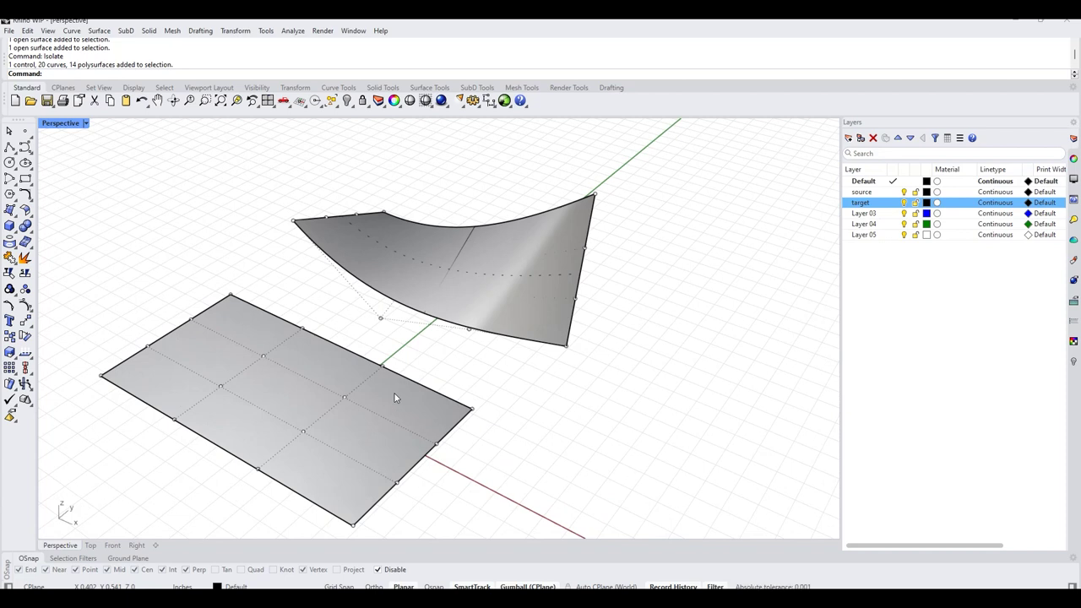
{"action": "right_click_drag", "start_coordinate": [397, 398], "coordinate": [429, 394], "text": "shift"}
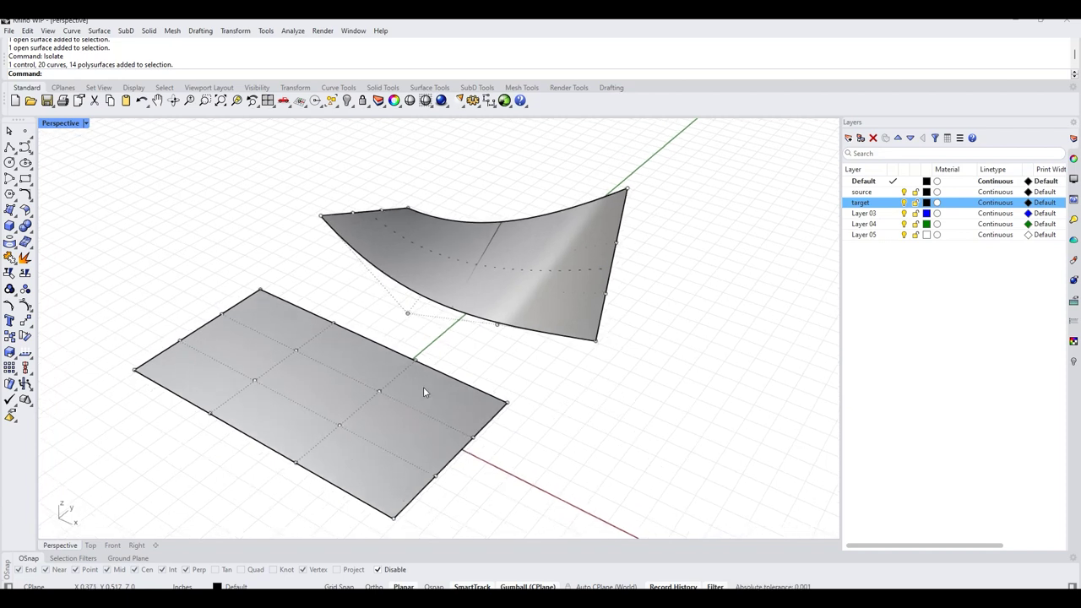
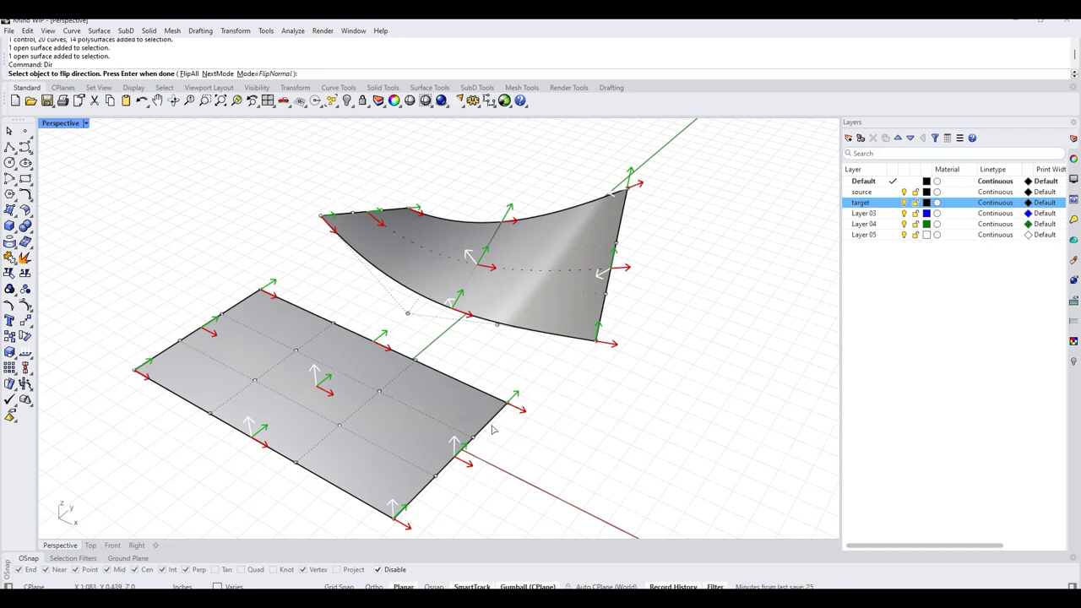
Step: Compare the U, V and normal directions of both surfaces, and show the hidden lettering and cage again
{"action": "right_click_drag", "start_coordinate": [632, 403], "coordinate": [583, 403]}
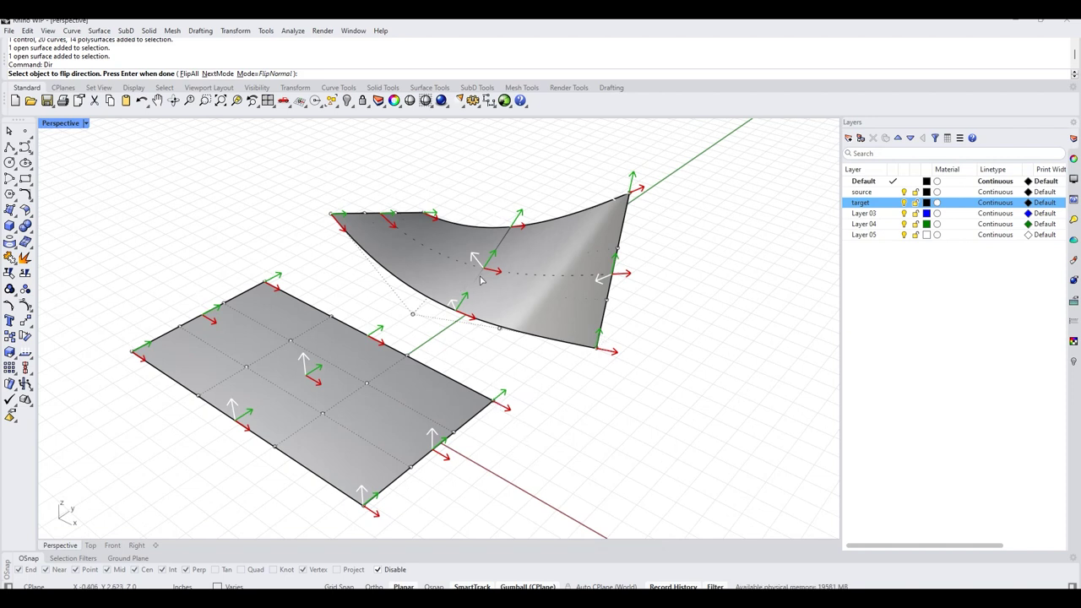
{"action": "right_click_drag", "start_coordinate": [544, 380], "coordinate": [530, 383]}
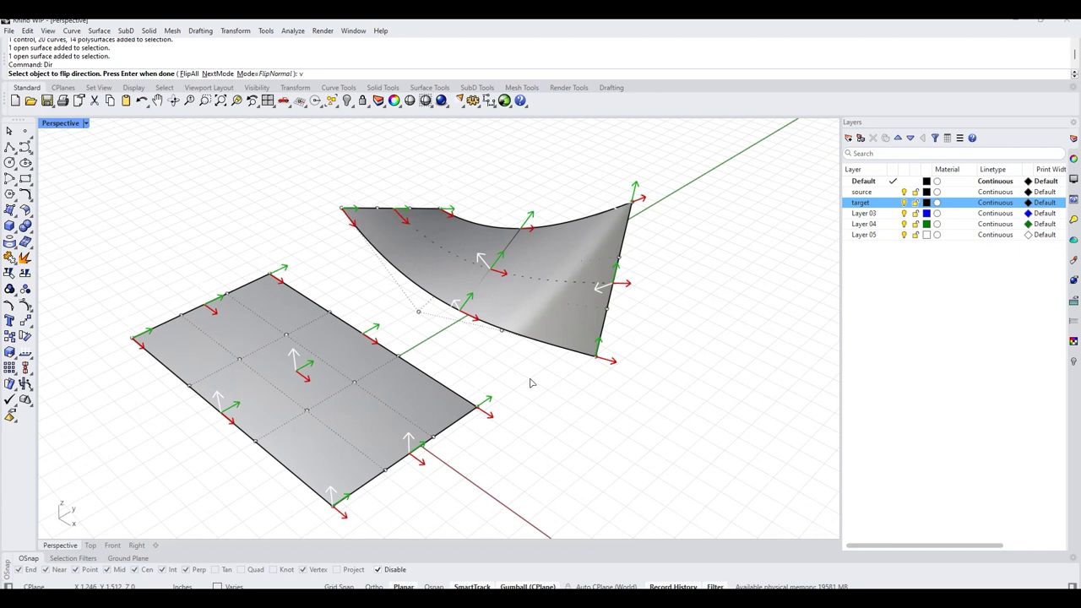
{"action": "key", "text": "Return"}
{"action": "type", "text": "v"}
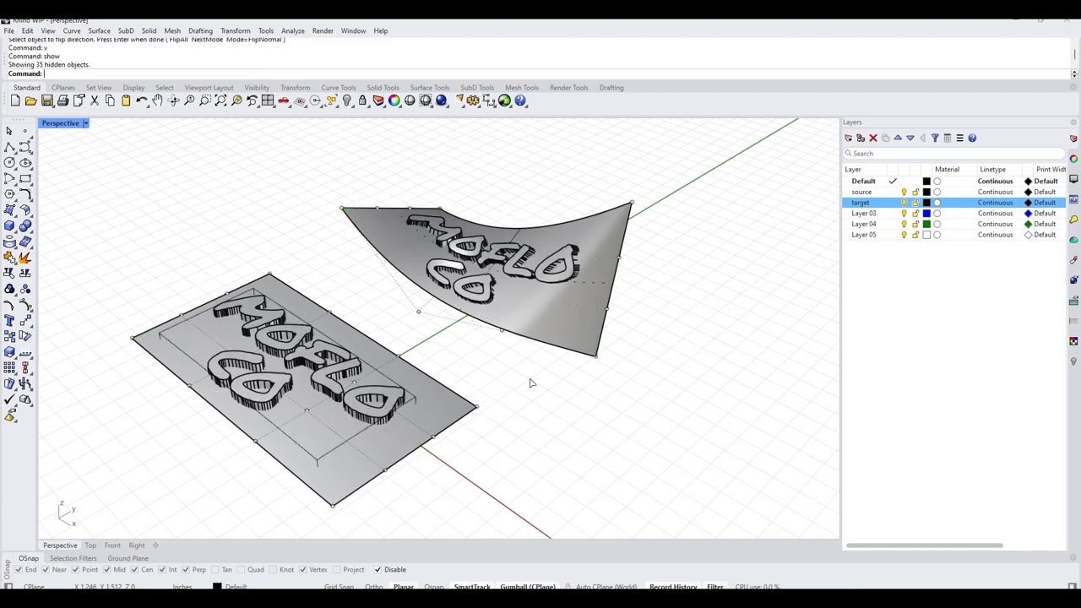
{"action": "right_click_drag", "start_coordinate": [530, 383], "coordinate": [559, 369]}
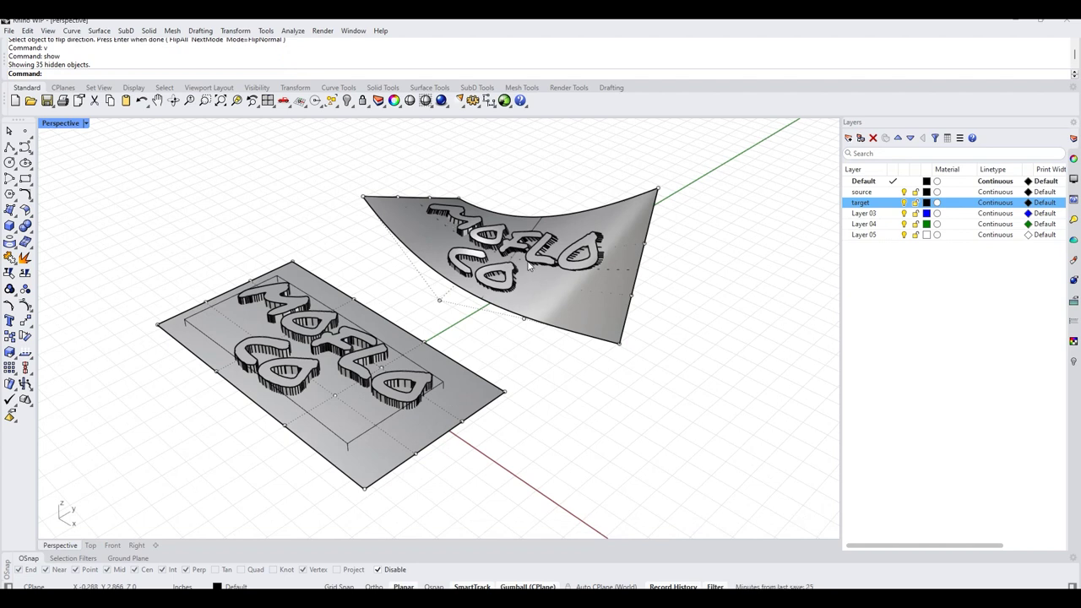
Step: Reverse the V direction of the curved target surface with Dir
{"action": "left_click", "coordinate": [587, 317]}
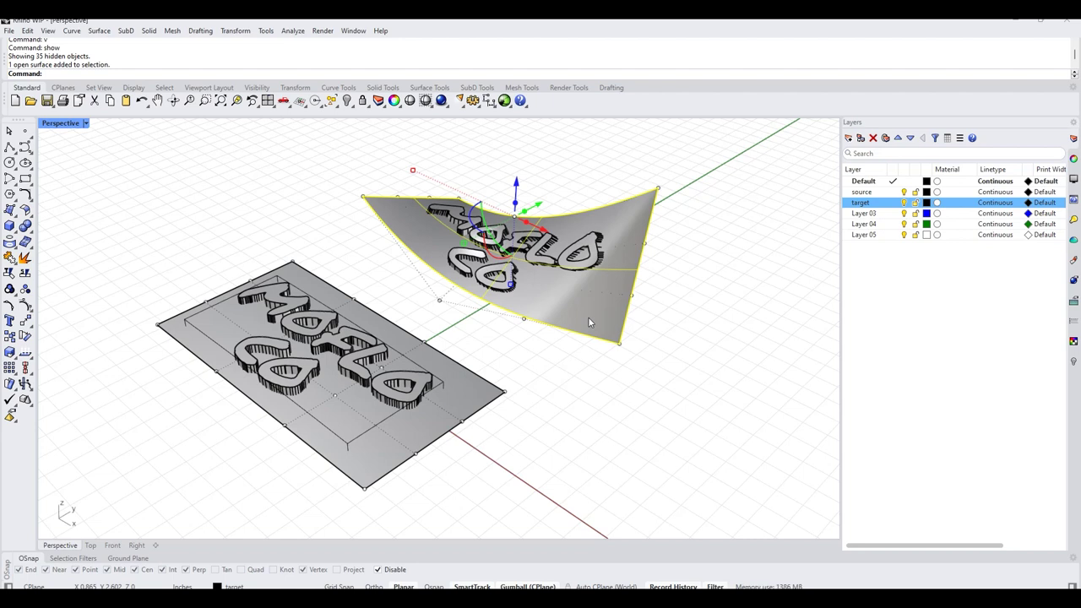
{"action": "key", "text": "Return"}
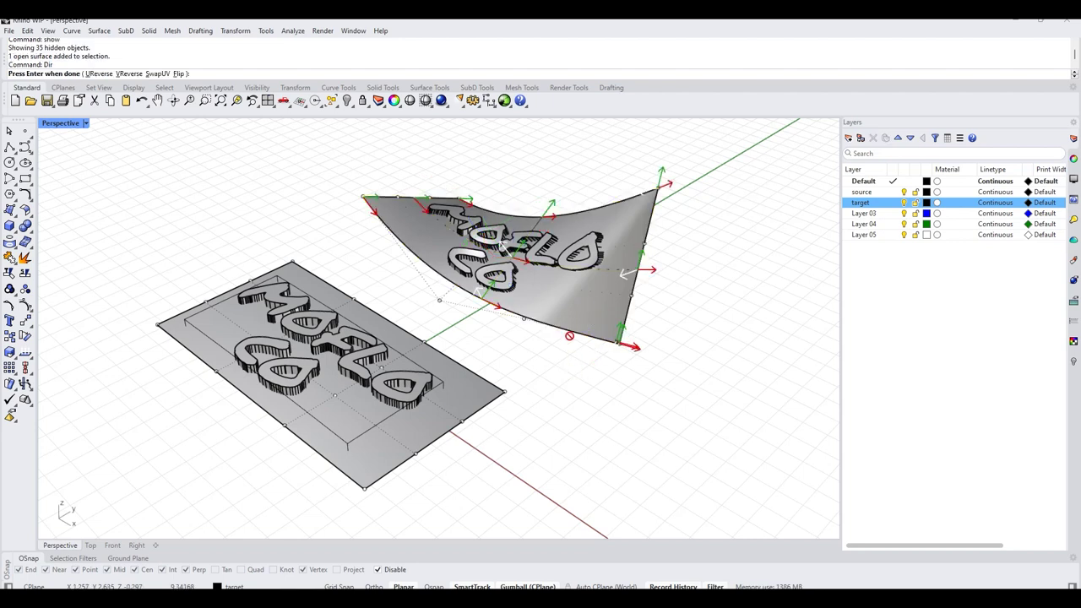
{"action": "right_click_drag", "start_coordinate": [248, 169], "coordinate": [168, 129]}
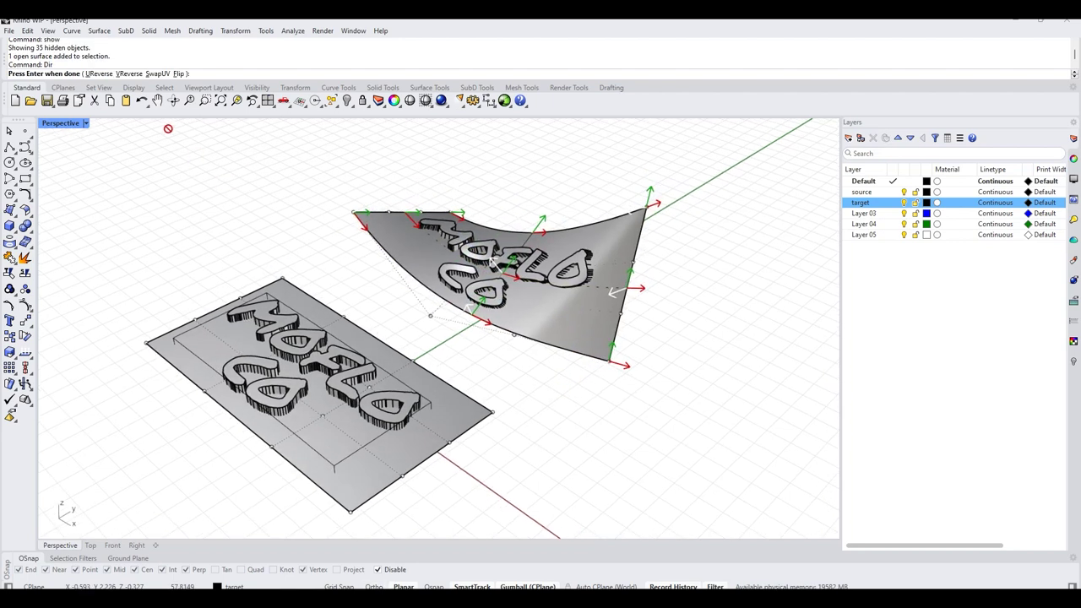
{"action": "left_click", "coordinate": [126, 73]}
{"action": "key", "text": "Return"}
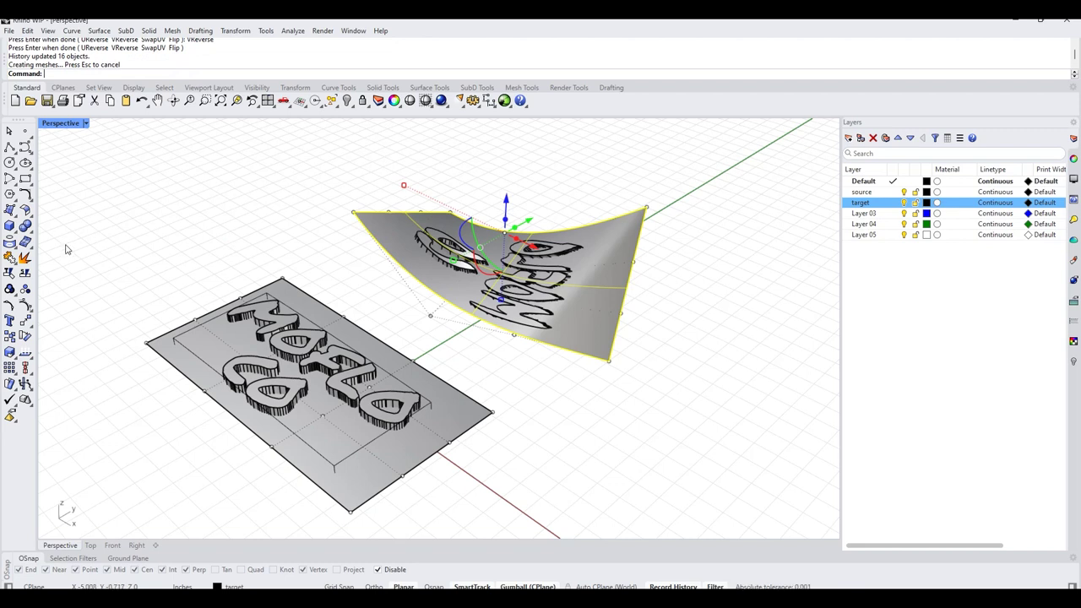
Step: Compare the direction arrows of the curved target surface with those of the flat source rectangle using Dir
{"action": "key", "text": "Return"}
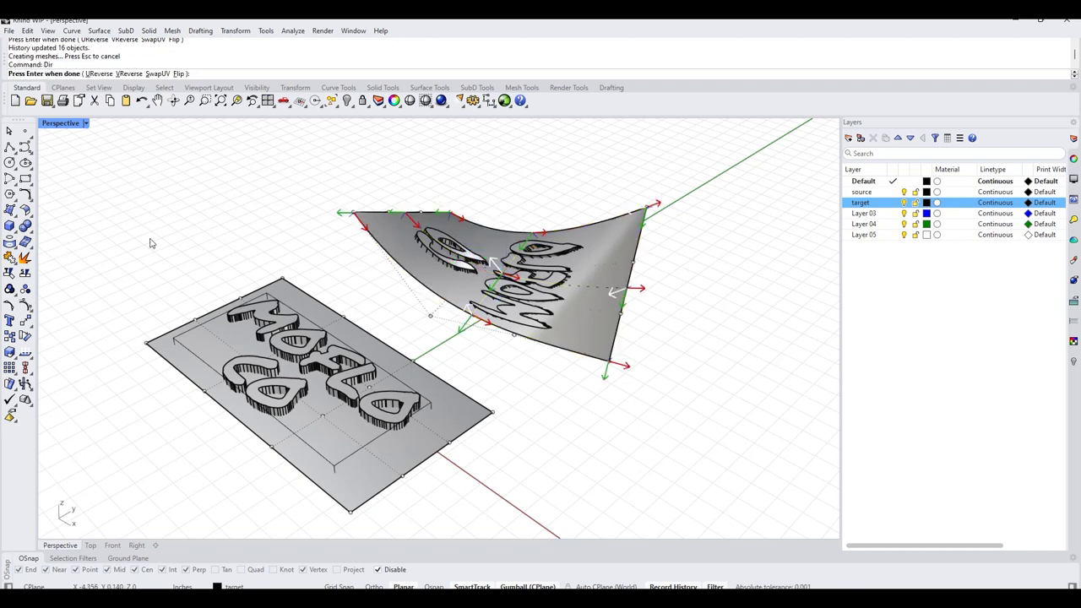
{"action": "key", "text": "Return"}
{"action": "left_click", "coordinate": [469, 416]}
{"action": "key", "text": "Return"}
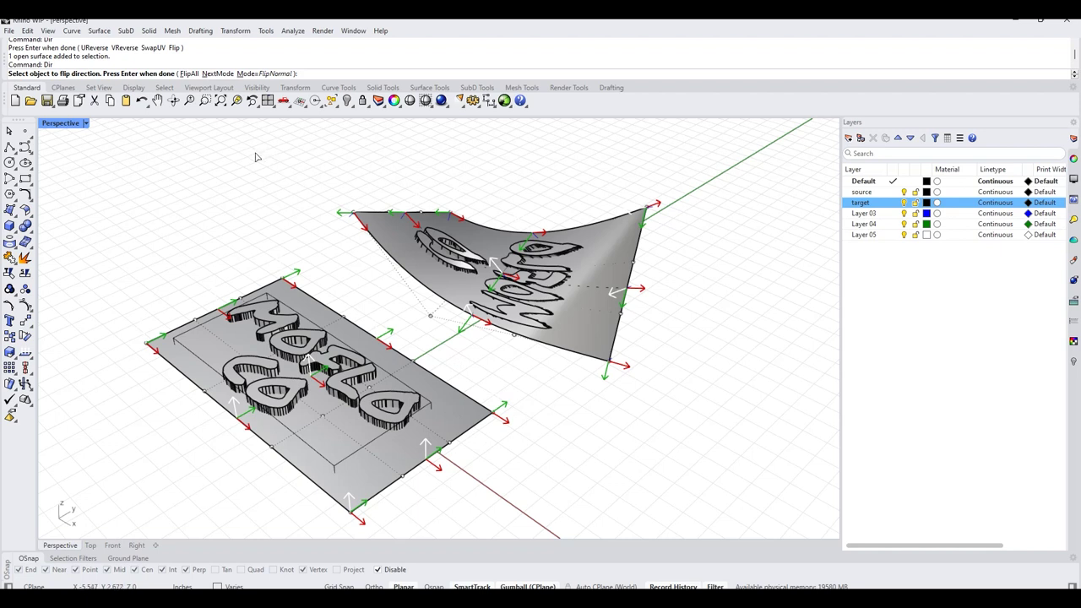
{"action": "key", "text": "Return"}
Step: Reverse the target surface's V direction again so it matches the flat source rectangle
{"action": "left_click", "coordinate": [581, 353]}
{"action": "key", "text": "Return"}
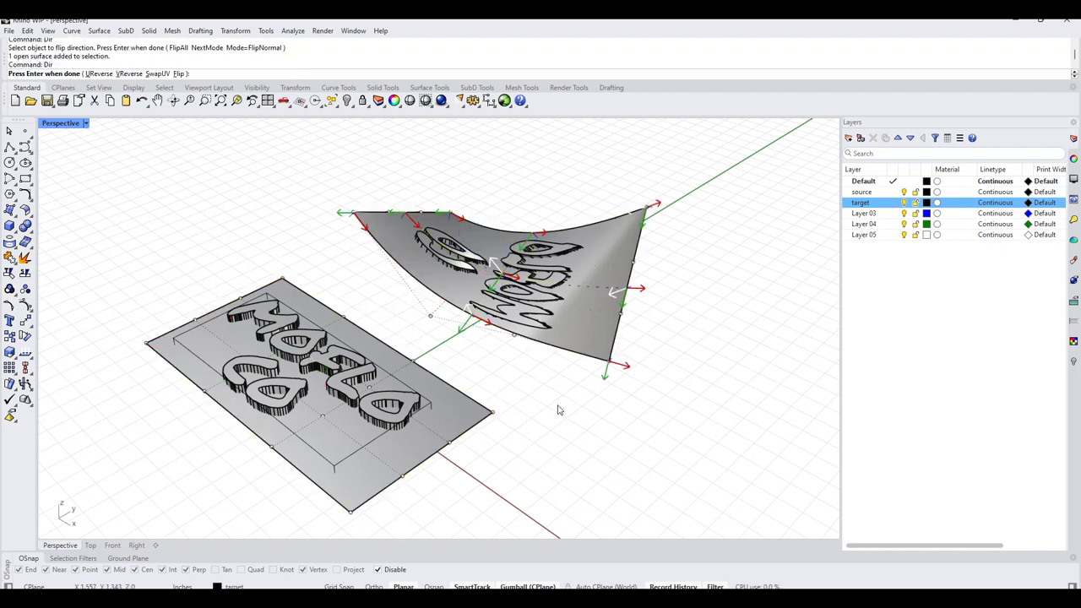
{"action": "left_click", "coordinate": [127, 74]}
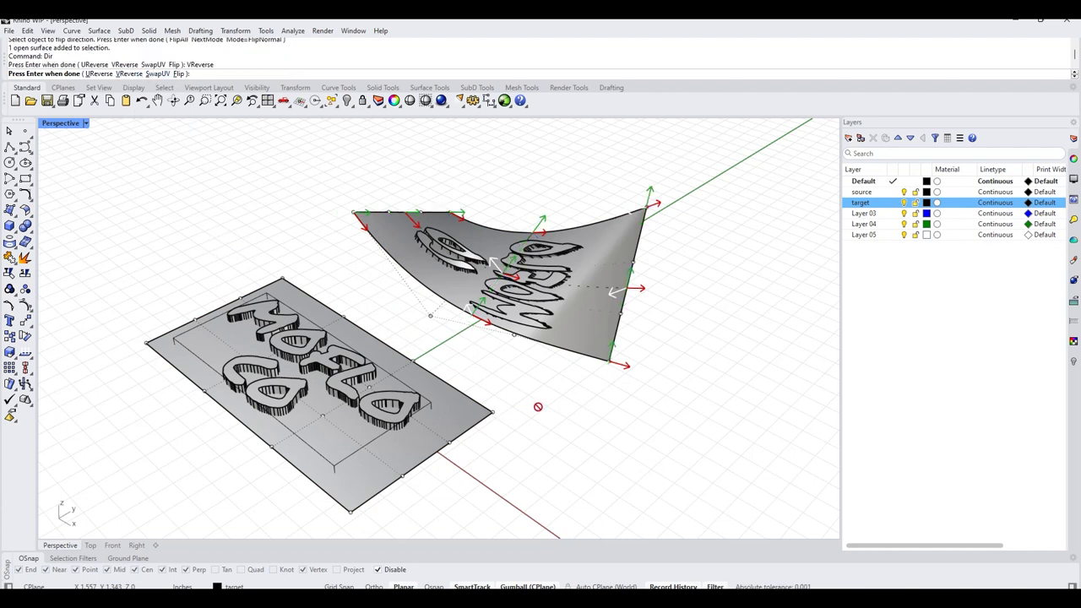
{"action": "key", "text": "Return"}
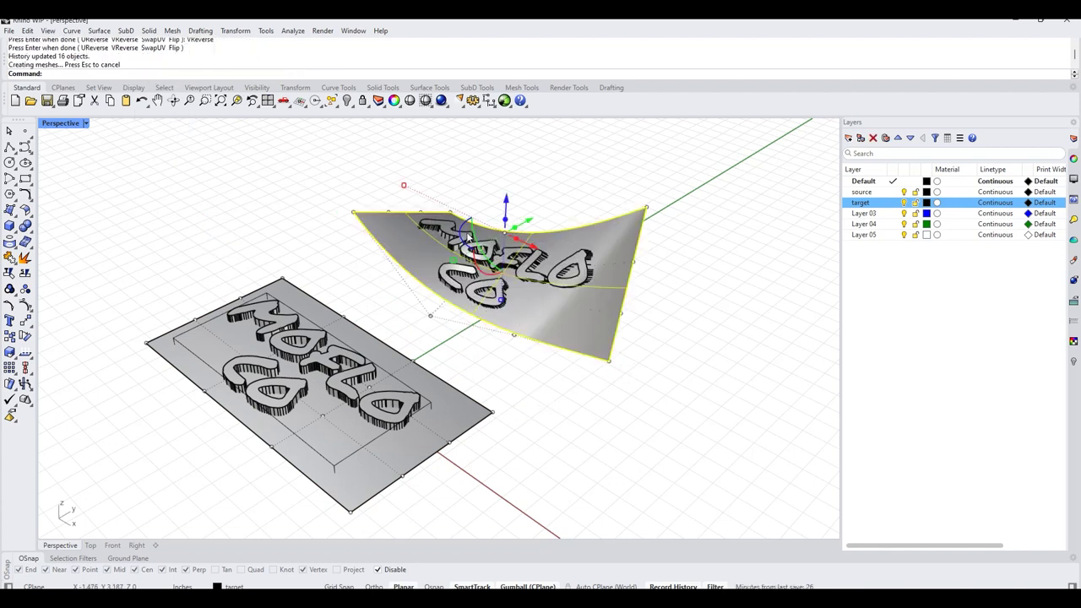
{"action": "left_click", "coordinate": [559, 174]}
Step: Examine the flat lettering with its cage and the flowed lettering on the target surface from the front and above
{"action": "right_click_drag", "start_coordinate": [617, 397], "coordinate": [608, 355]}
{"action": "left_click_drag", "start_coordinate": [279, 354], "coordinate": [193, 212]}
{"action": "left_click", "coordinate": [201, 219]}
{"action": "right_click_drag", "start_coordinate": [201, 220], "coordinate": [254, 284]}
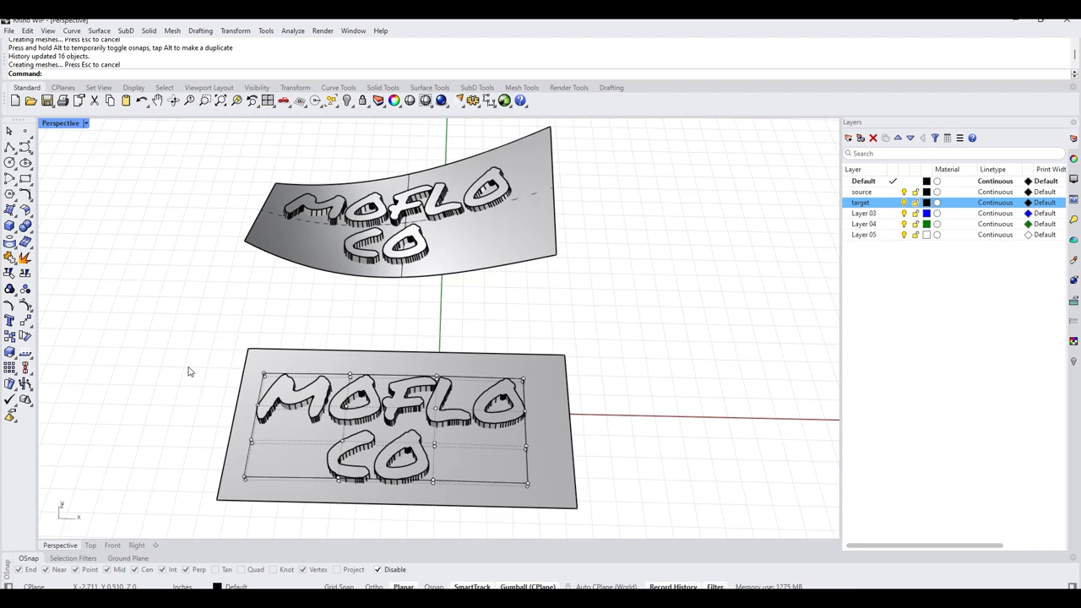
{"action": "key", "text": "Down"}
{"action": "key", "text": "Down"}
{"action": "key", "text": "Down"}
{"action": "key", "text": "Down"}
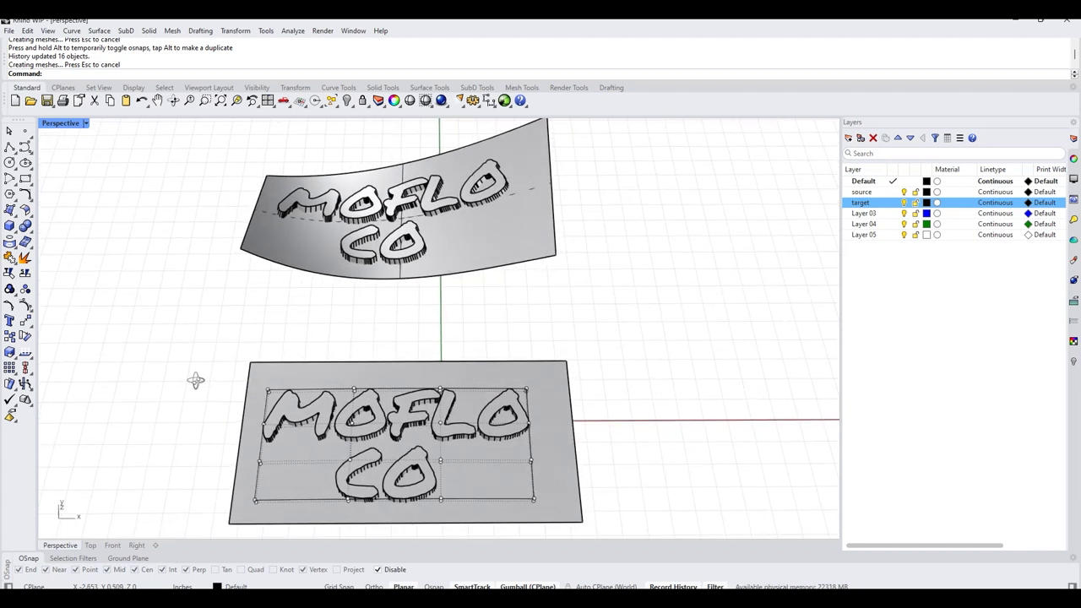